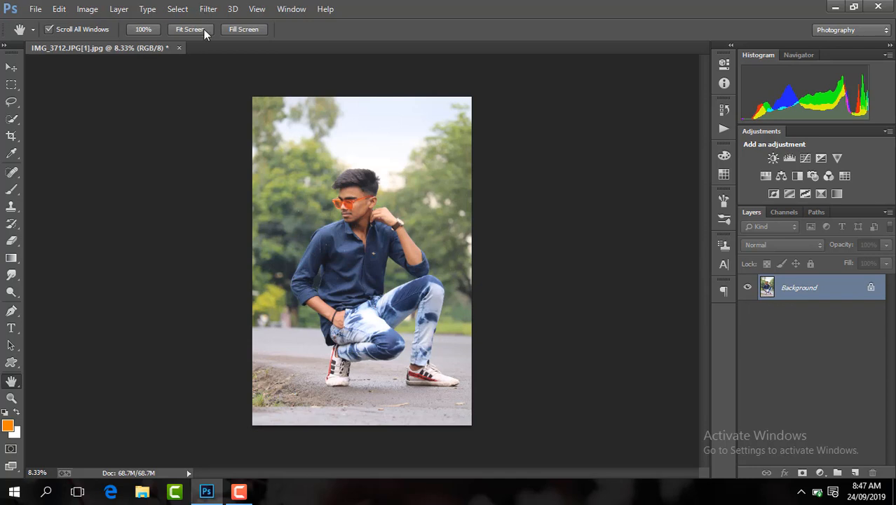
click(200, 29)
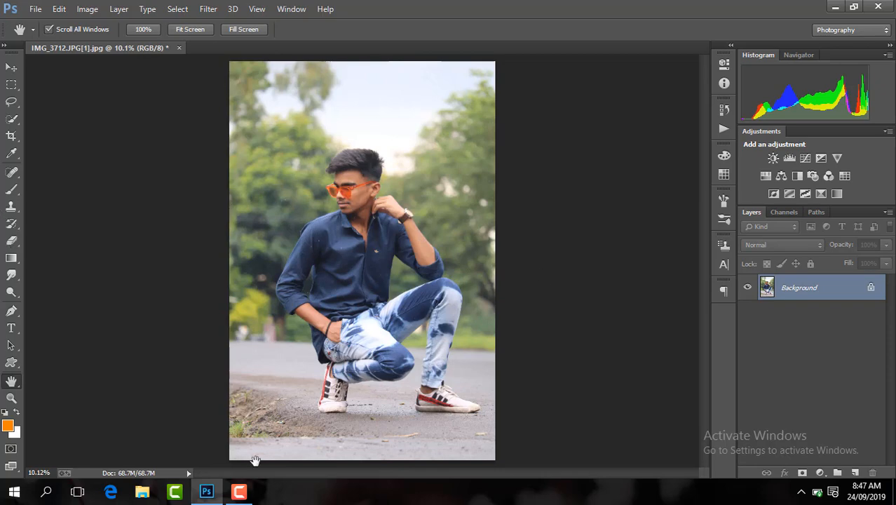
click(245, 501)
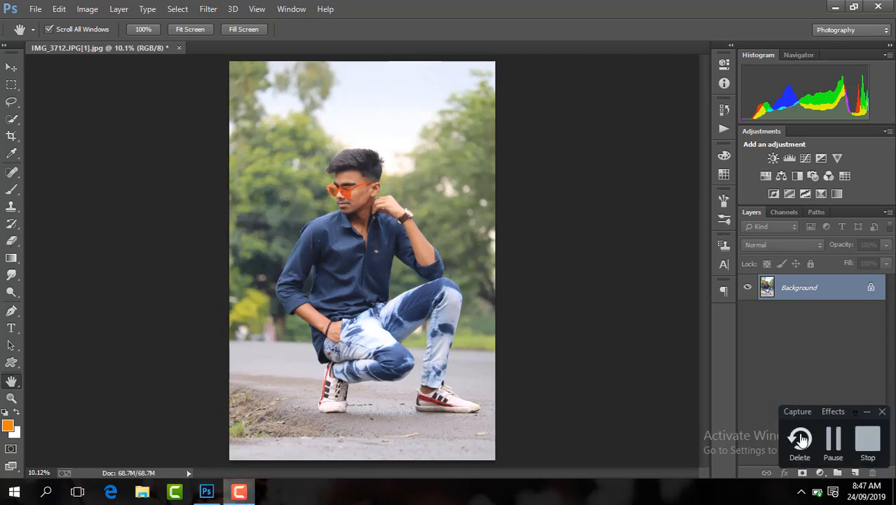
click(832, 439)
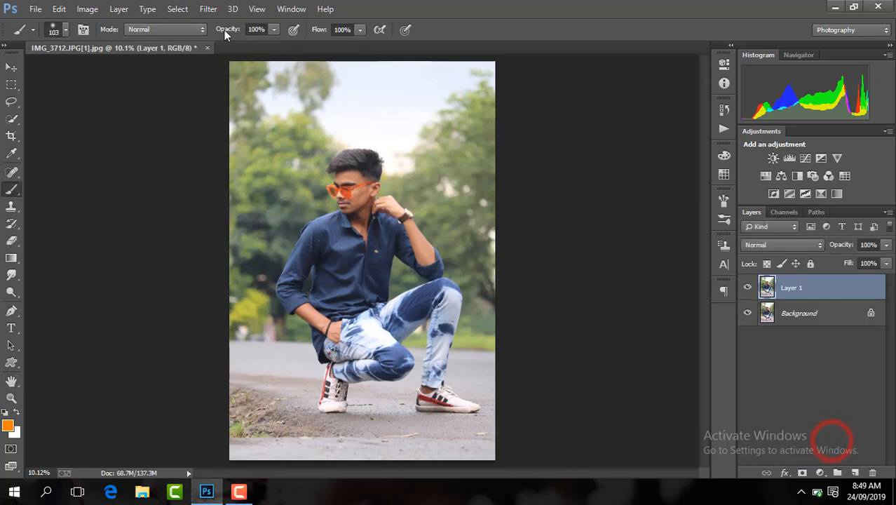
- Apply the Camera Raw filter to Layer 1 with Contrast +18, Highlights -63, Shadows +25 and Blacks +33
click(207, 9)
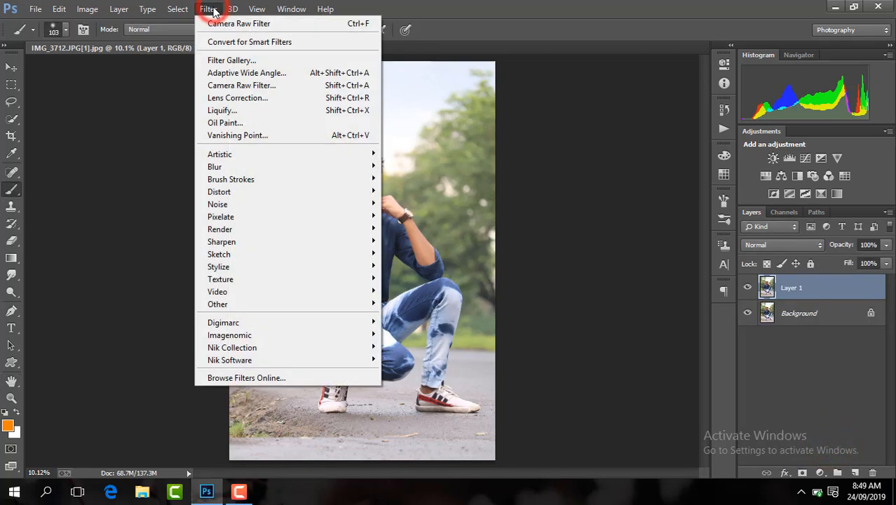
click(273, 86)
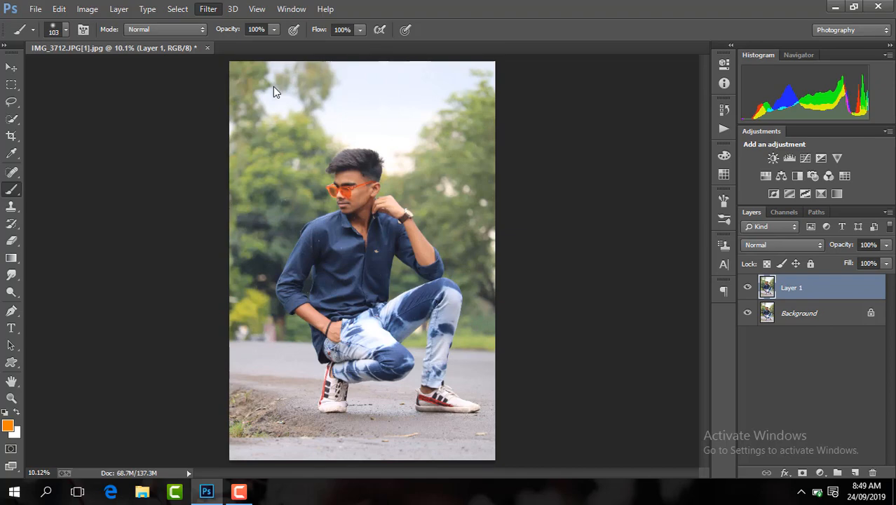
key(ctrl+shift+a)
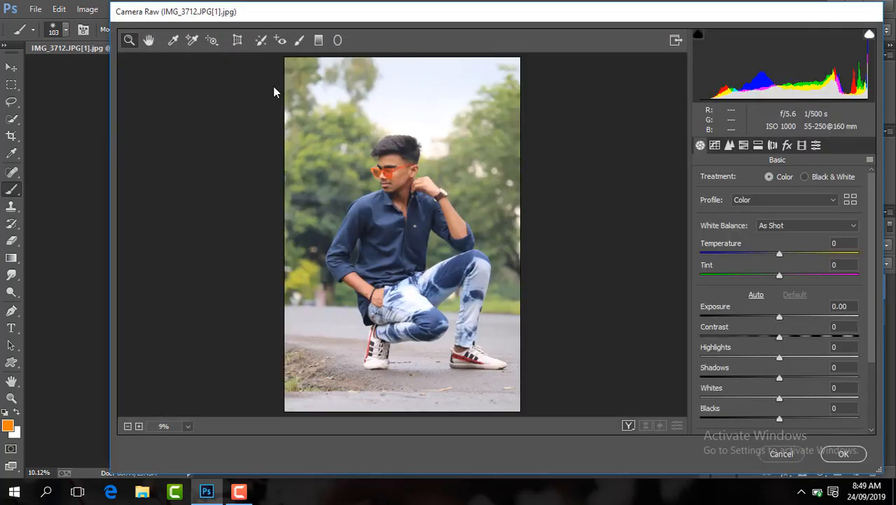
drag(779, 336, 793, 338)
drag(779, 377, 798, 378)
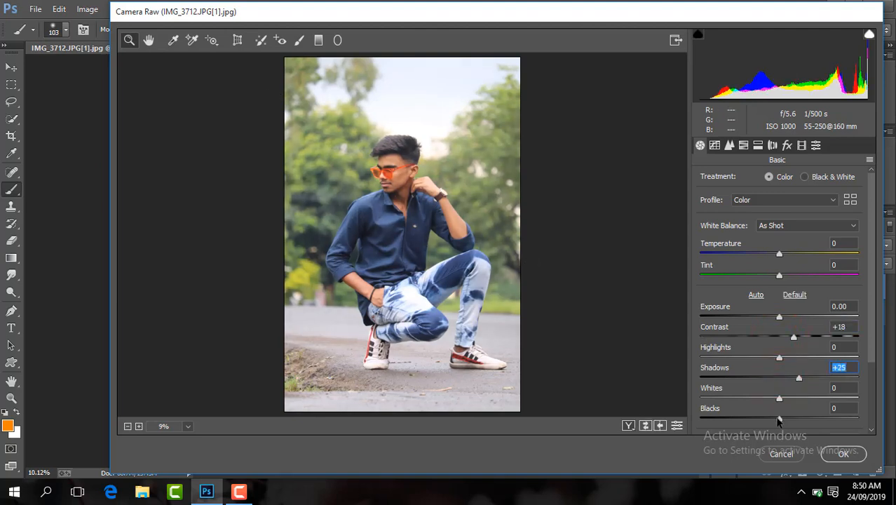
drag(779, 419, 806, 419)
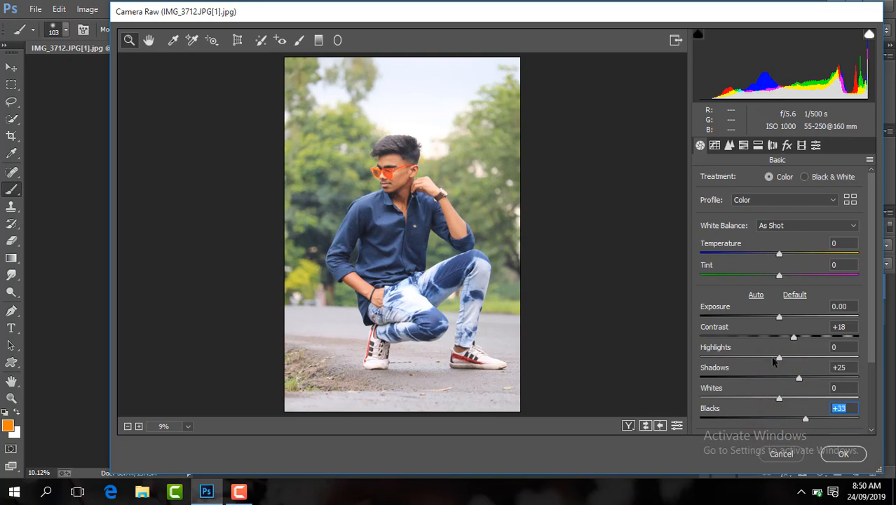
drag(774, 359, 729, 366)
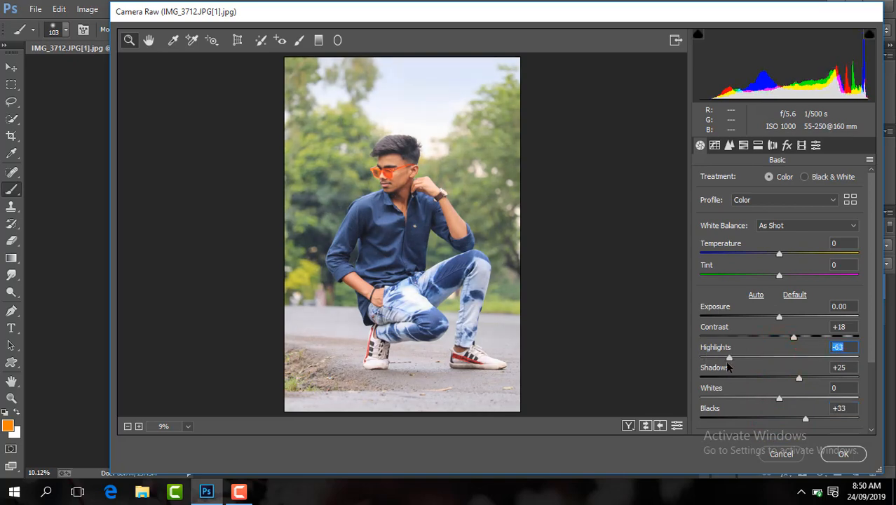
click(844, 454)
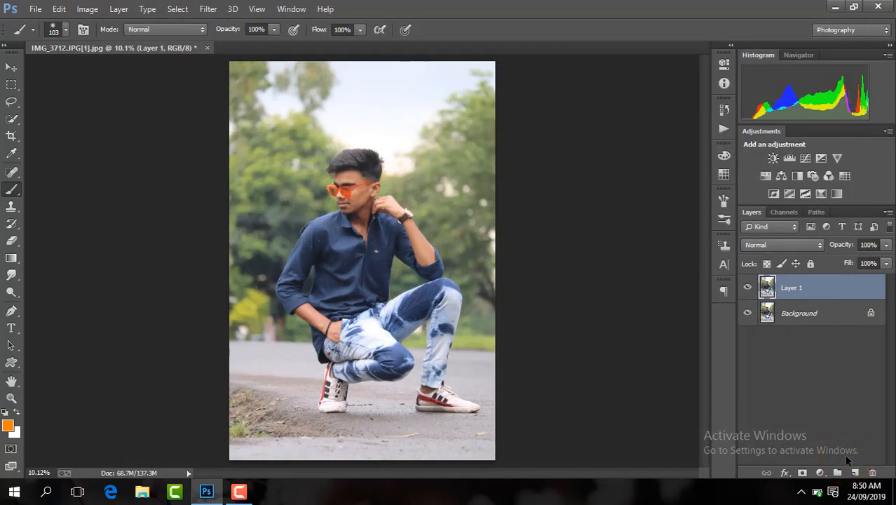
- Merge Layer 1 into the Background and add a Channel Mixer adjustment layer above it
right_click(836, 281)
click(650, 375)
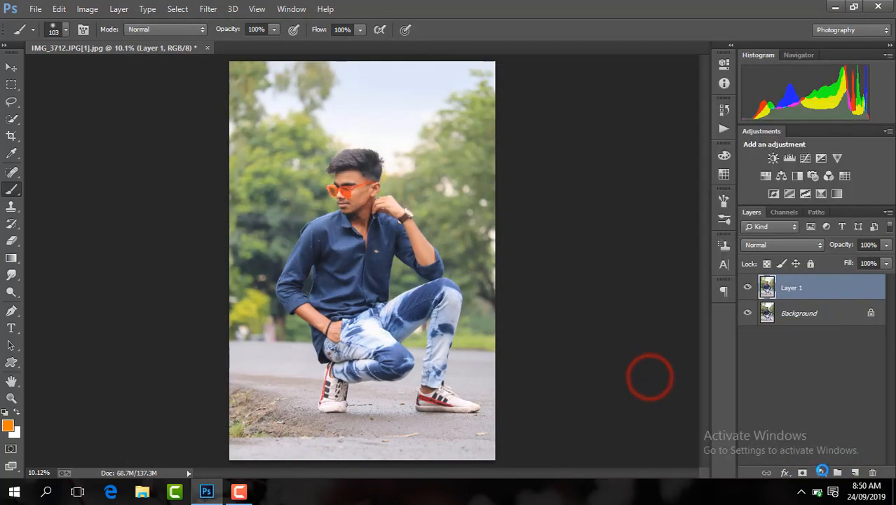
click(821, 471)
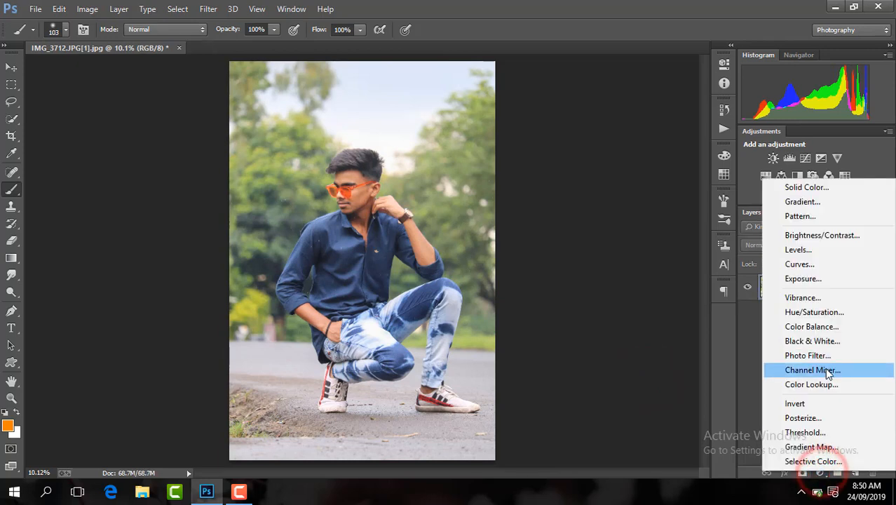
click(813, 369)
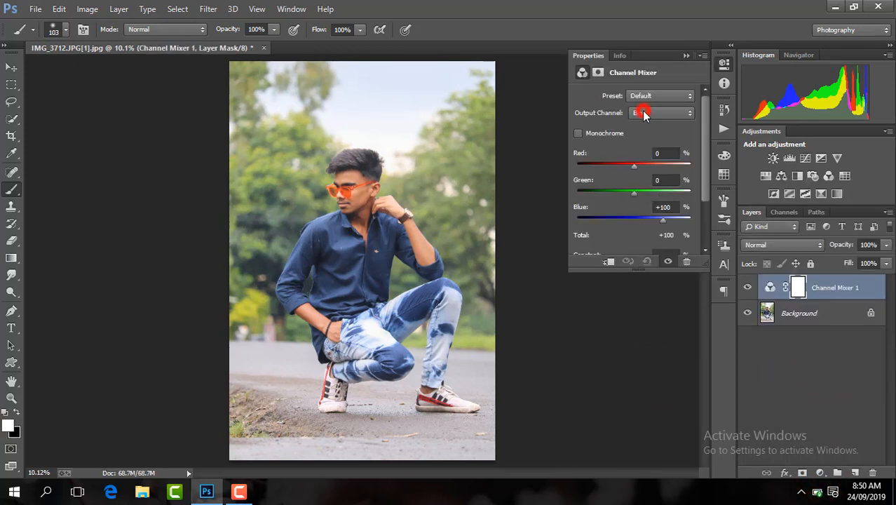
- For the Channel Mixer's Green output channel, set Green to 0% and Blue to 100%
click(643, 112)
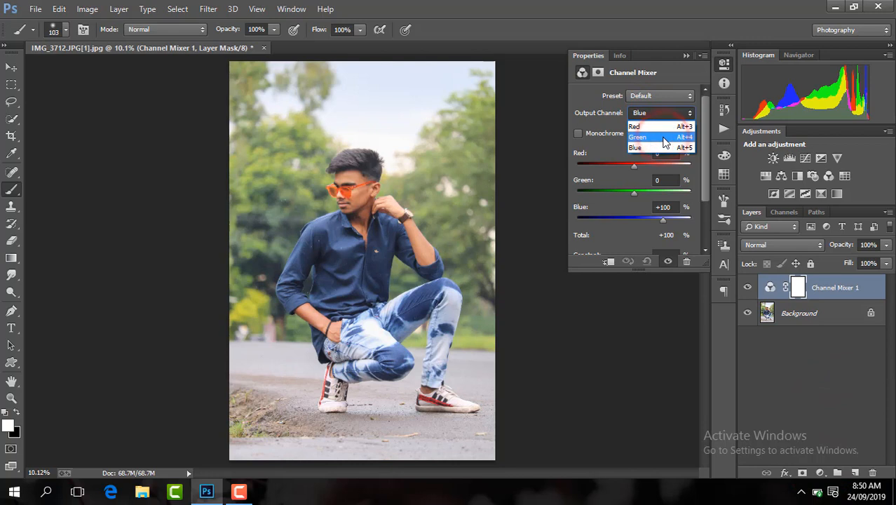
click(653, 137)
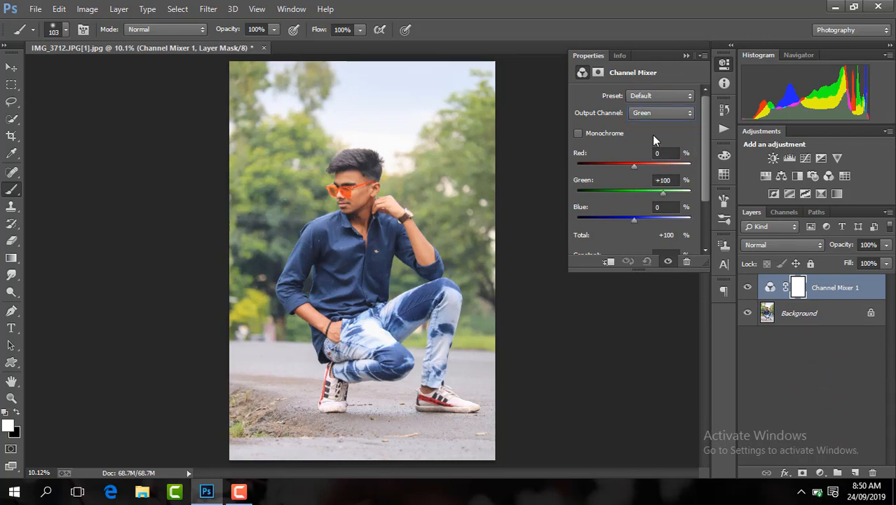
double_click(666, 180)
text(0)
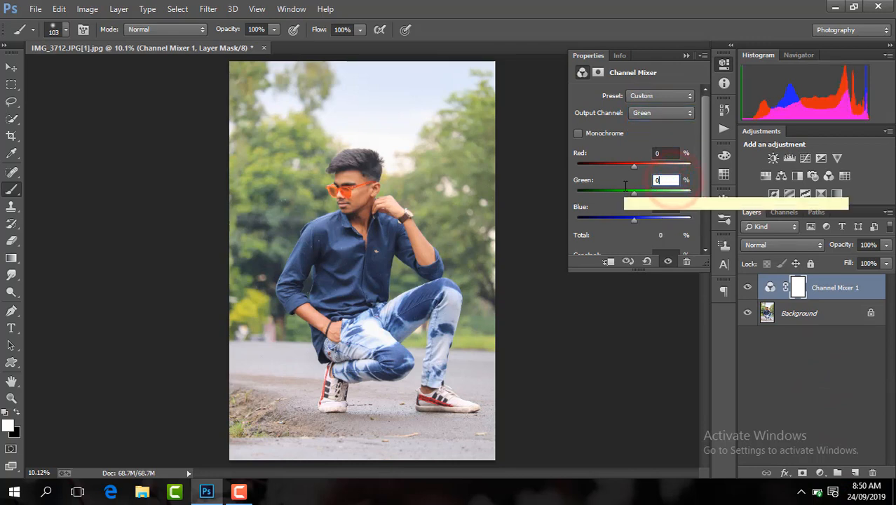
double_click(667, 206)
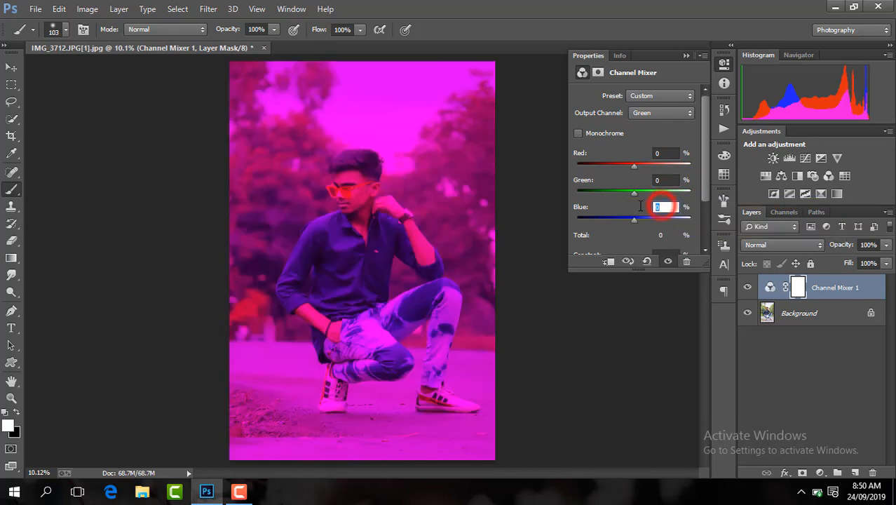
text(100)
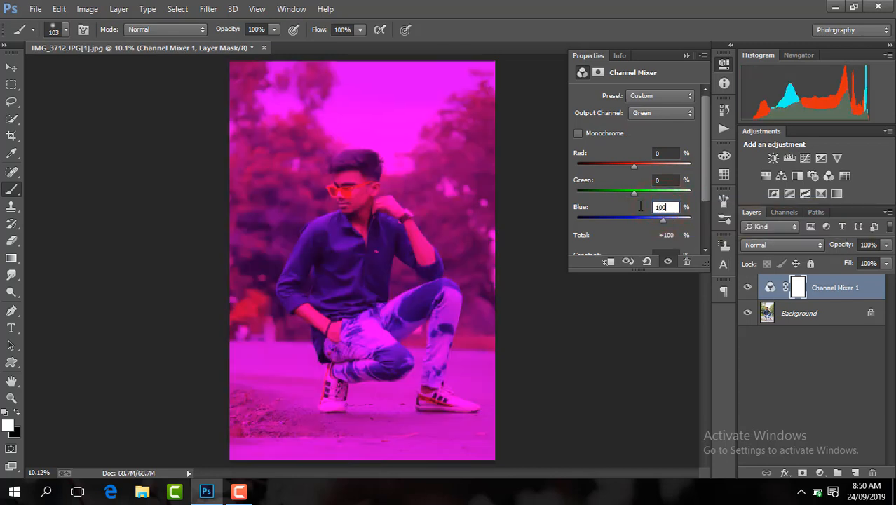
- For the Channel Mixer's Blue output channel, set Green to 100% and Blue to 0%
click(645, 114)
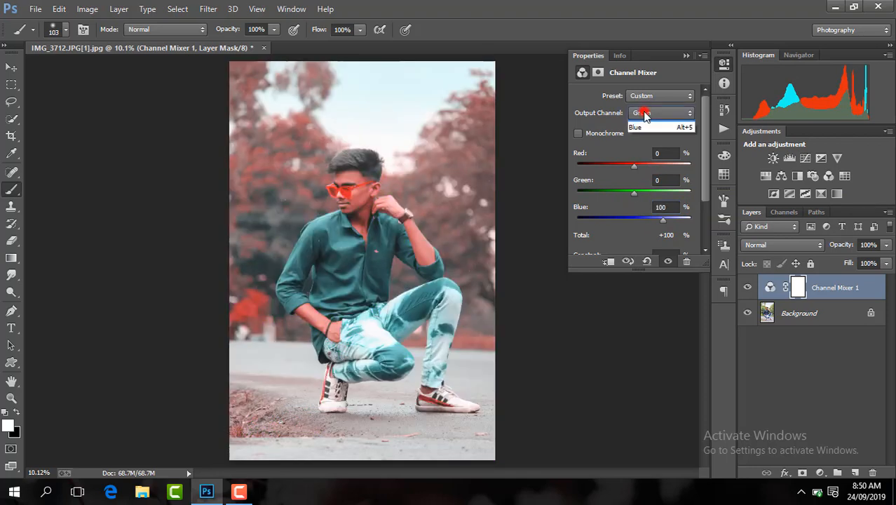
click(646, 140)
double_click(664, 180)
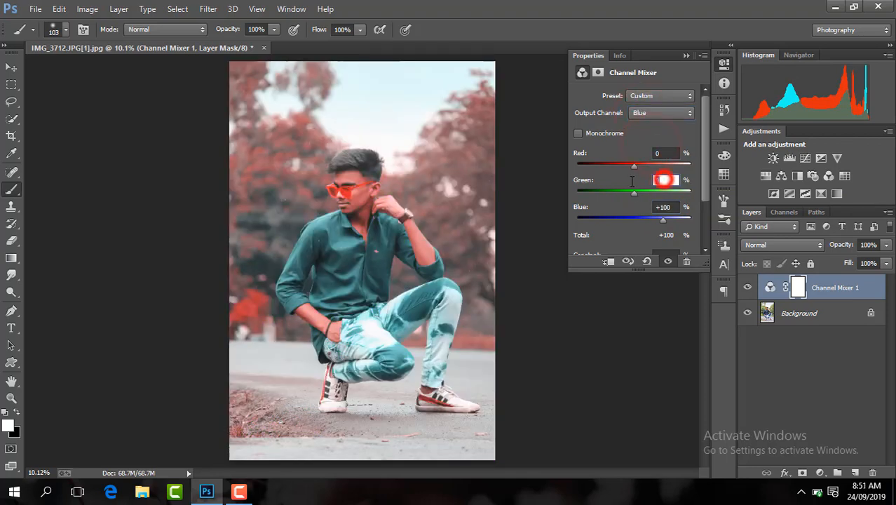
text(100)
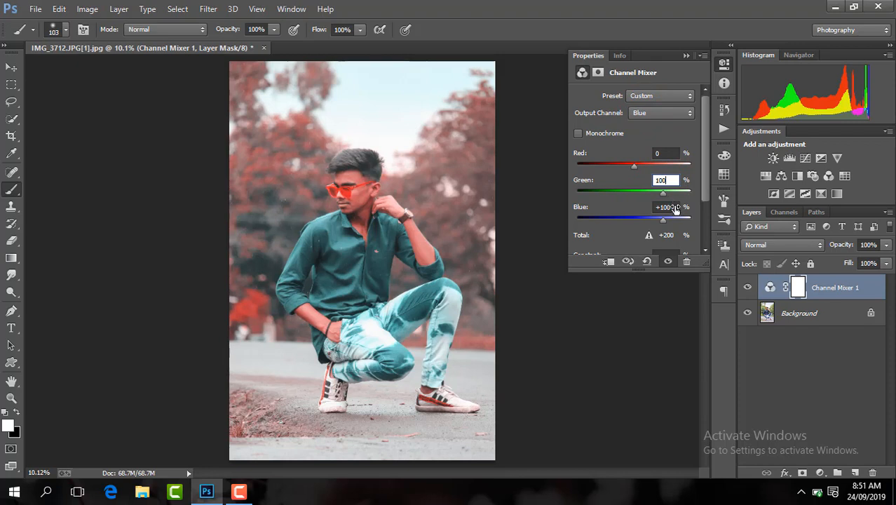
double_click(669, 207)
text(0)
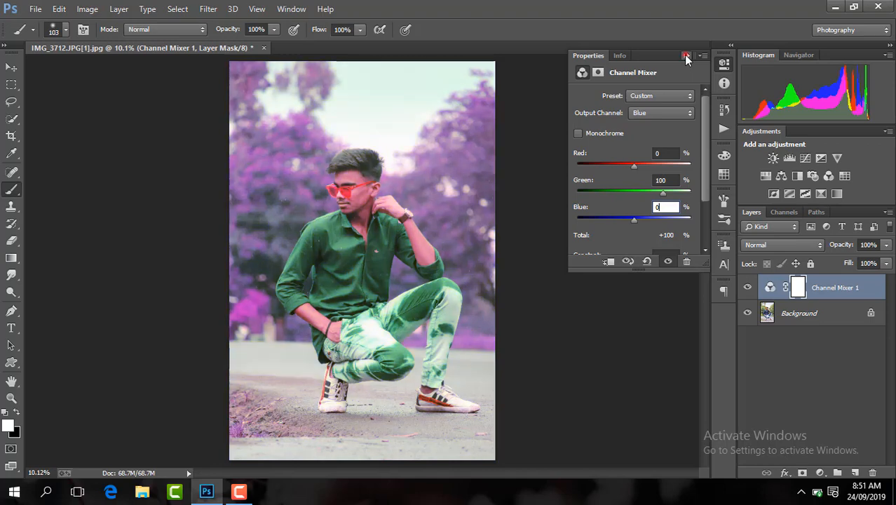
- Set the Channel Mixer layer's blend mode to Lighten
click(685, 56)
click(771, 244)
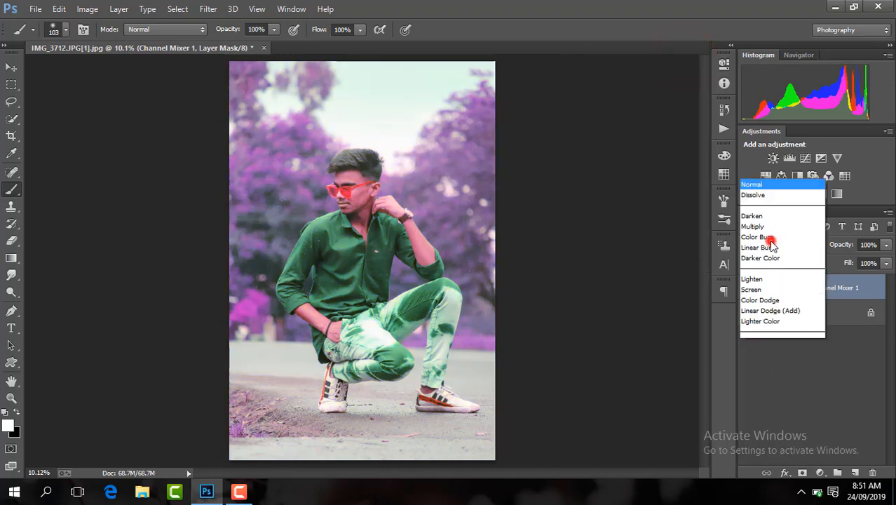
click(755, 105)
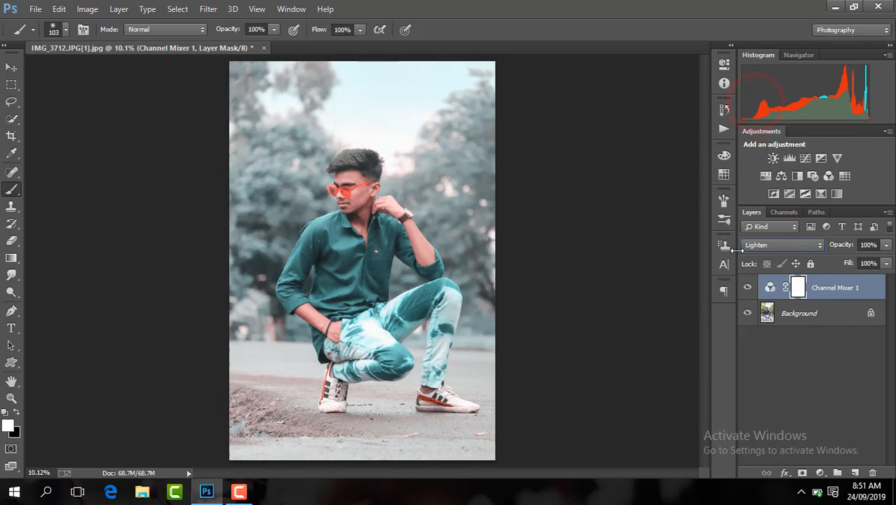
- Add a Selective Color adjustment layer and set the Reds to Cyan -100% and Yellow +100%
click(821, 474)
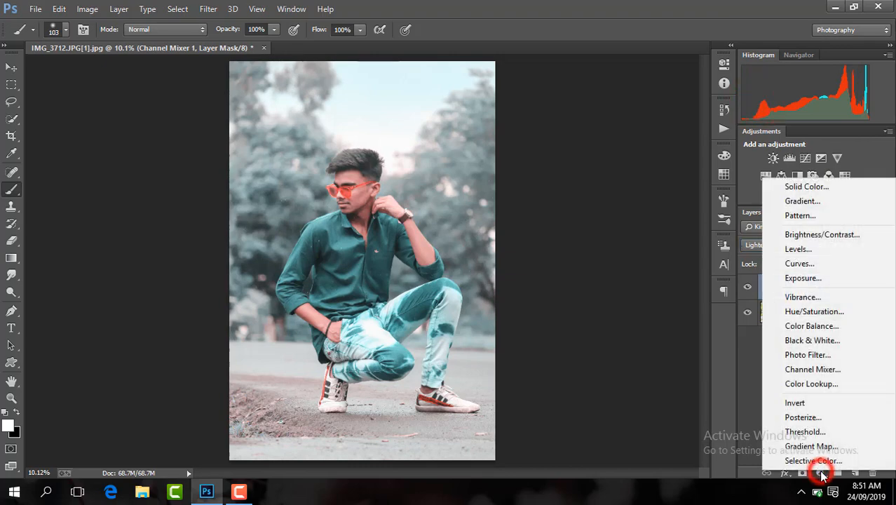
click(815, 459)
click(638, 112)
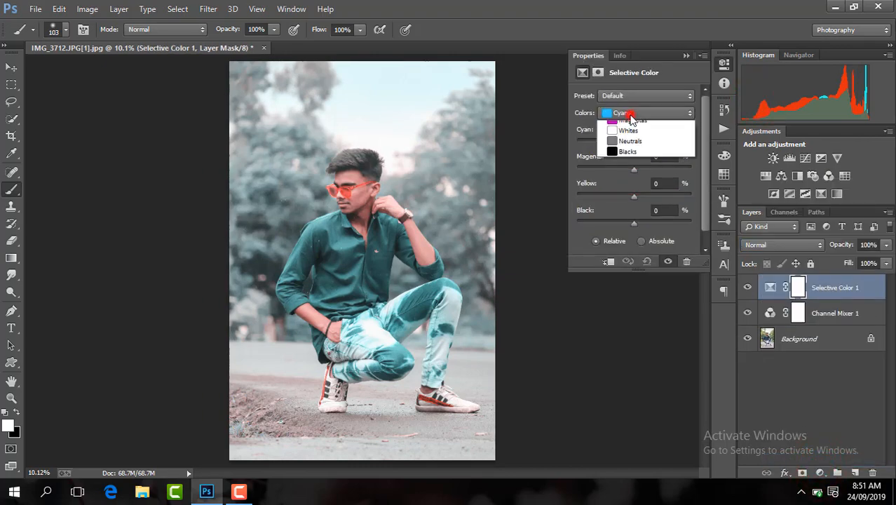
click(627, 123)
drag(632, 140, 572, 143)
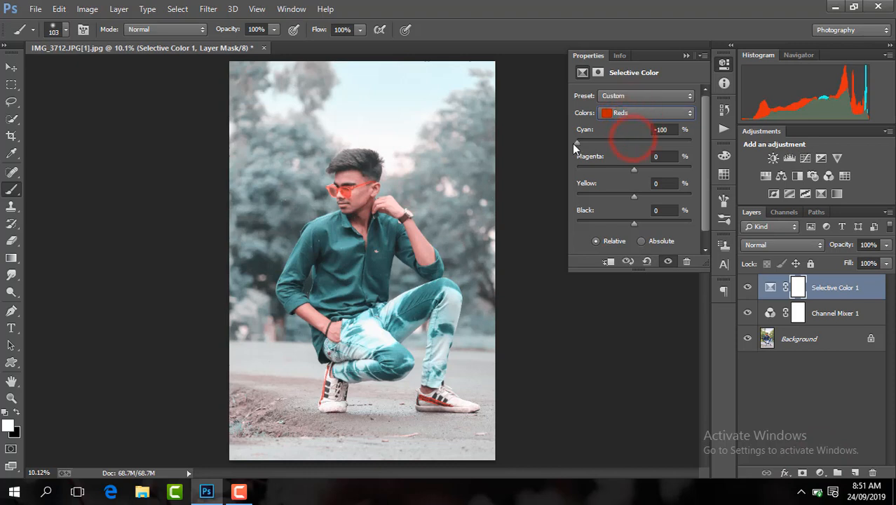
drag(633, 196, 694, 197)
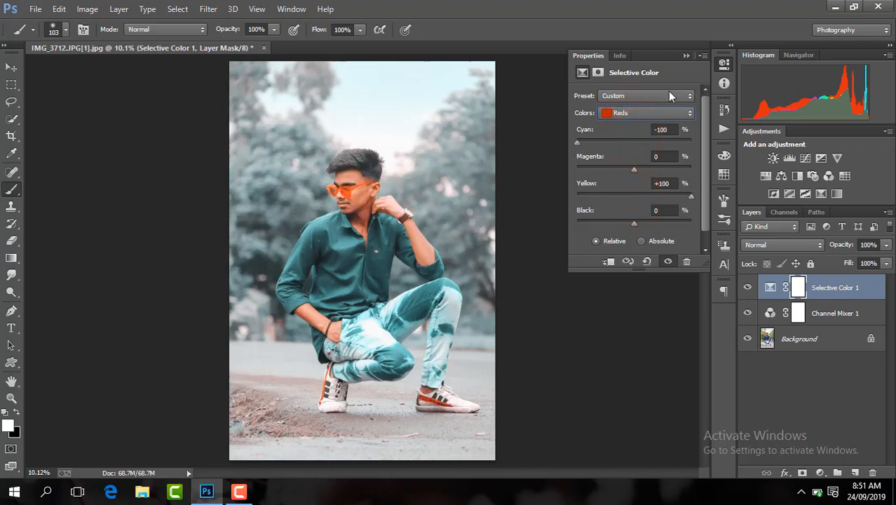
- In the Selective Color adjustment, set the Cyans' Cyan to -94% and moderately raise their Magenta
click(657, 113)
click(637, 154)
drag(633, 142, 579, 160)
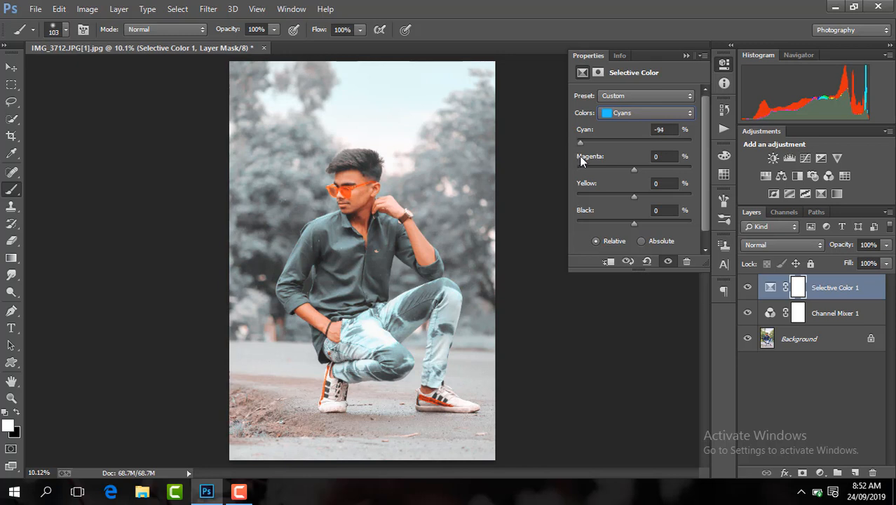
click(634, 169)
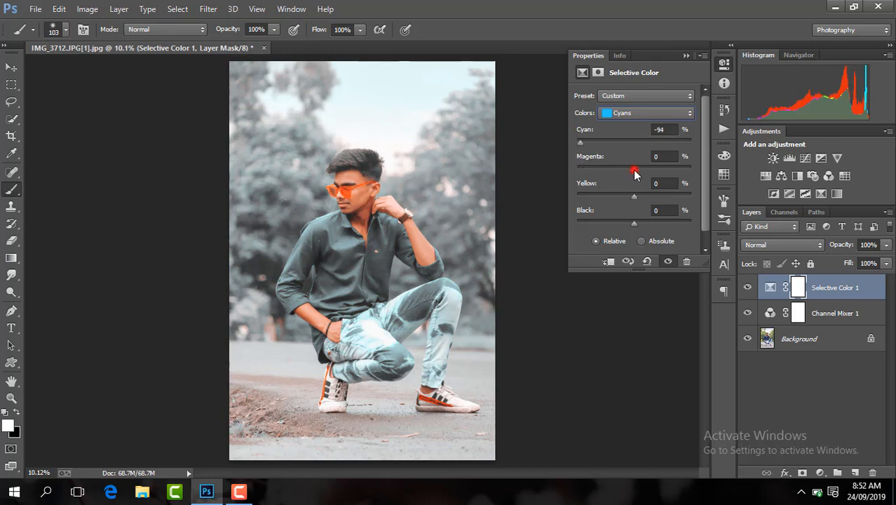
drag(633, 170, 653, 170)
click(686, 55)
- Add a Hue/Saturation adjustment layer and set the Reds to Hue +5 and Saturation -21
click(821, 473)
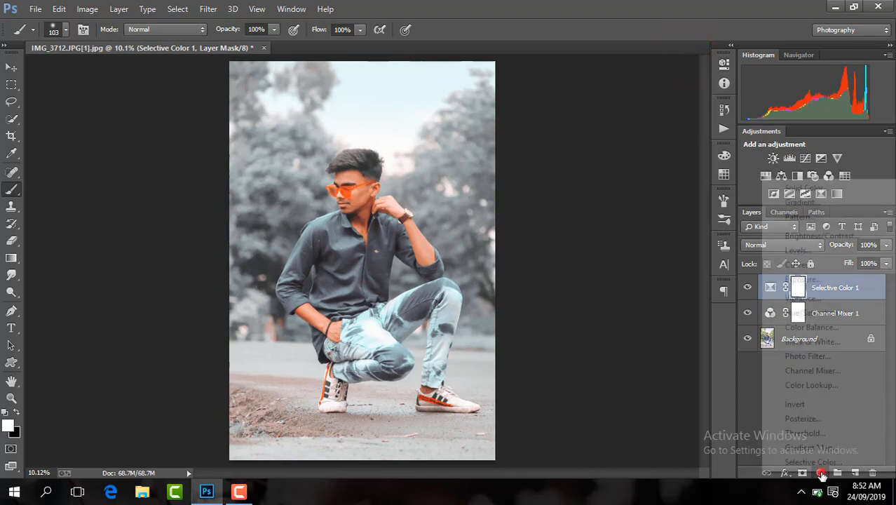
click(799, 313)
click(632, 115)
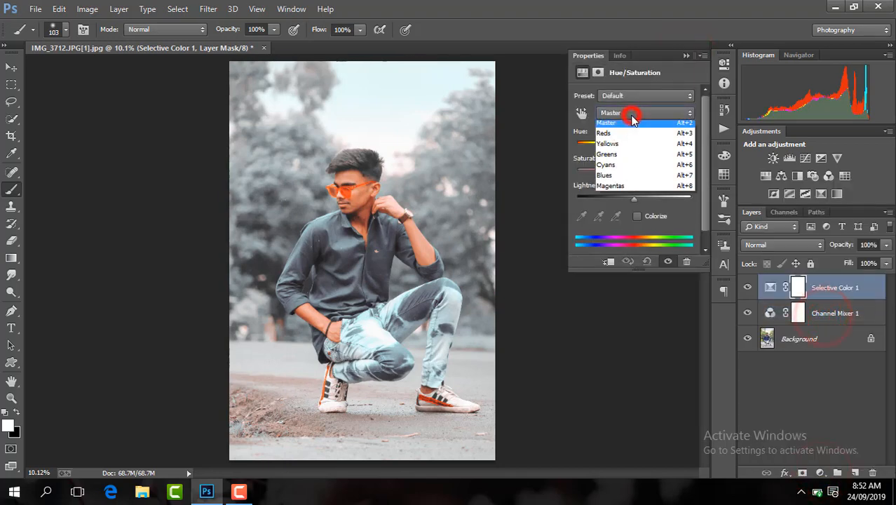
click(619, 133)
drag(634, 144, 628, 172)
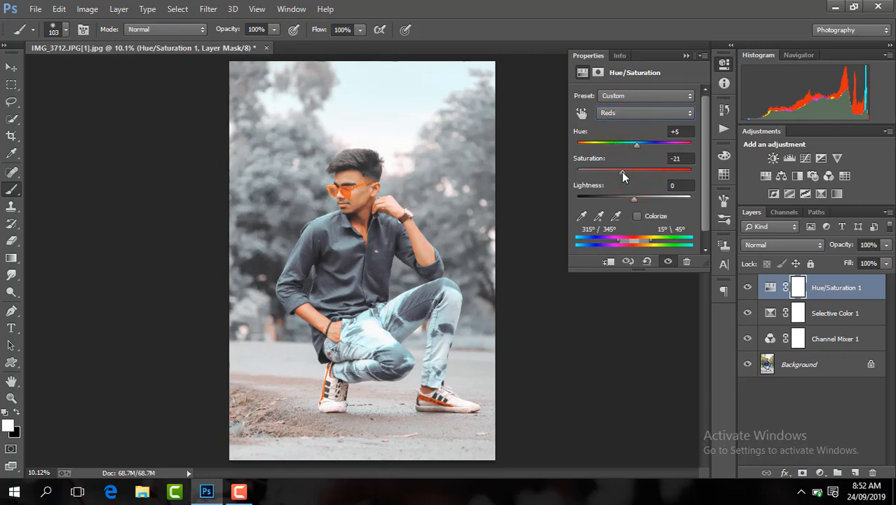
- In the Hue/Saturation adjustment, set the Cyans to Hue +7 and Saturation +11
click(650, 114)
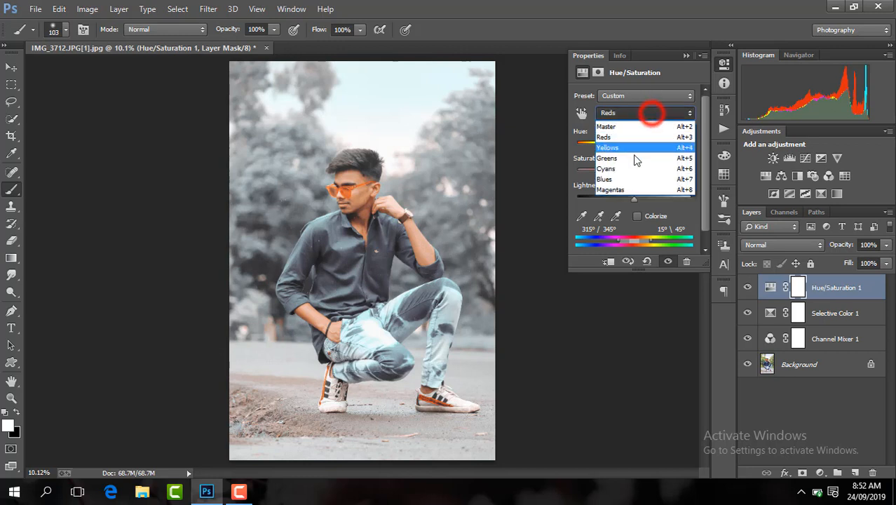
click(636, 167)
drag(633, 144, 640, 171)
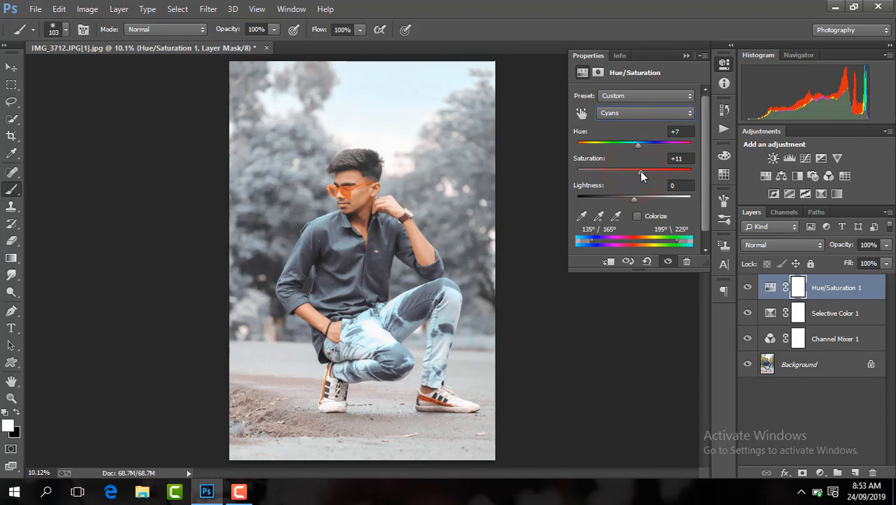
- Add a Color Balance adjustment layer and set the Shadows to Cyan/Red +13, Magenta/Green -3 and Yellow/Blue +2
click(686, 55)
click(819, 472)
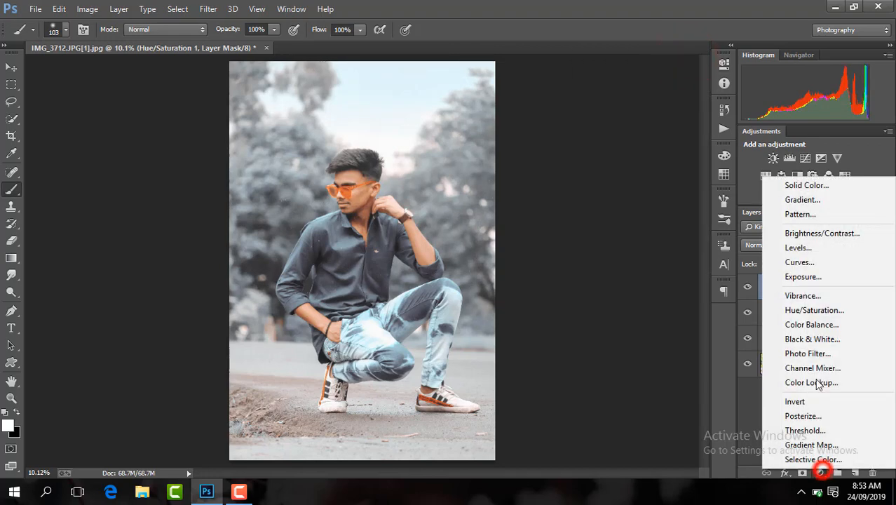
click(811, 324)
click(648, 96)
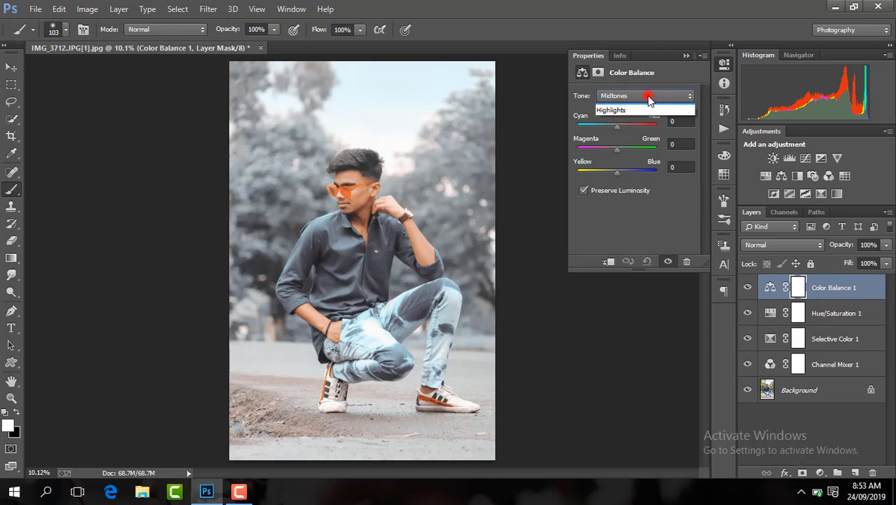
click(616, 105)
drag(617, 127, 618, 175)
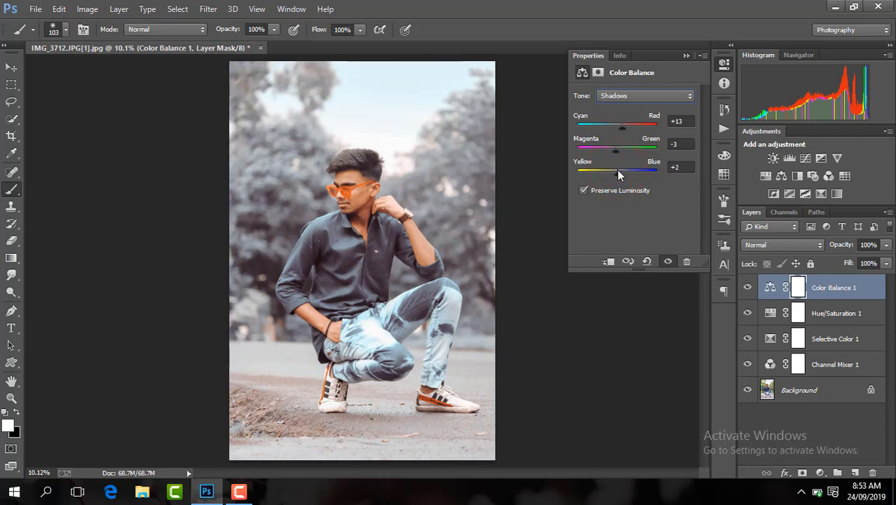
click(686, 55)
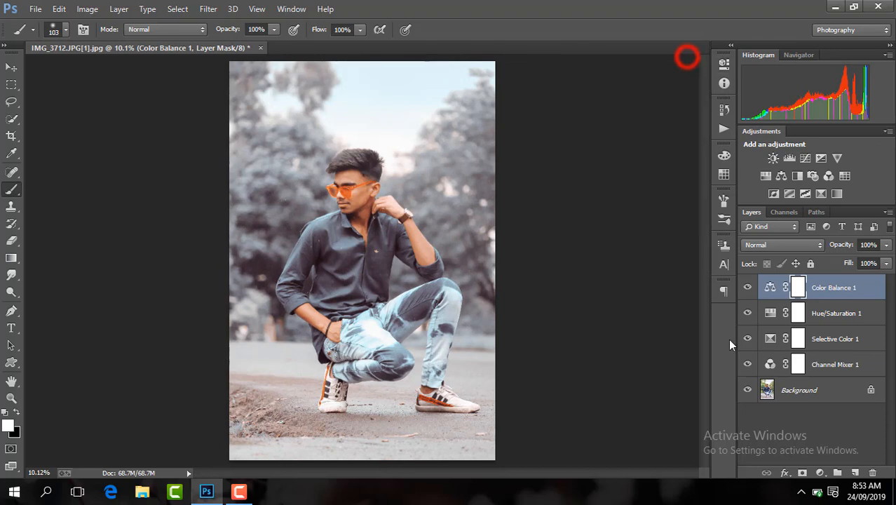
- On a duplicate of the flattened image, draw a 50% opacity linear gradient upward from the bottom edge to the man's knees
right_click(846, 293)
click(631, 401)
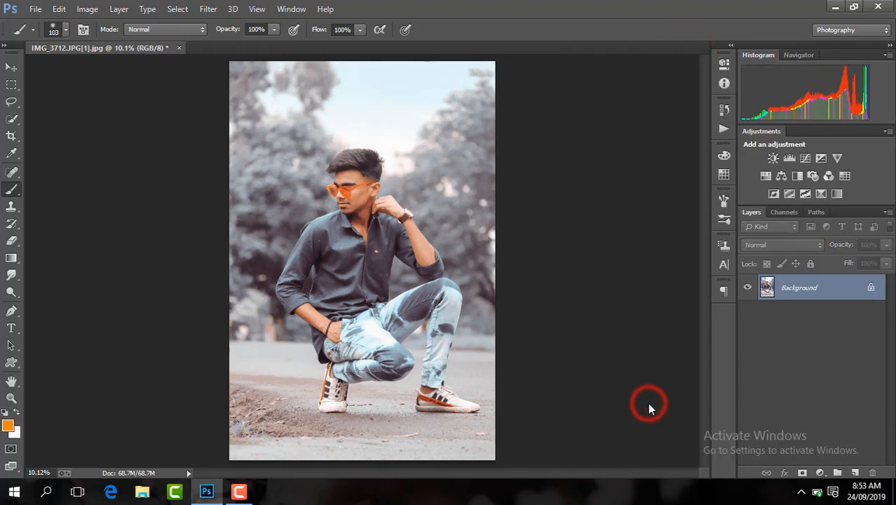
key(ctrl+j)
click(11, 257)
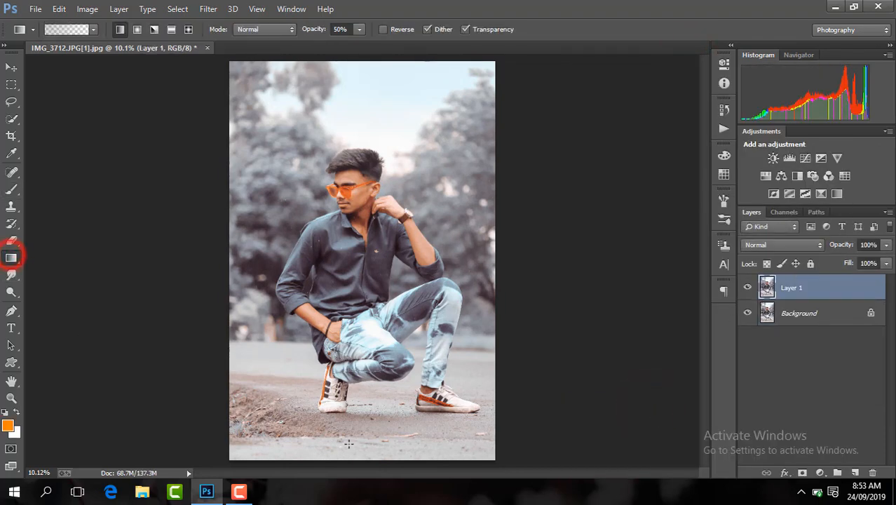
drag(350, 458, 348, 329)
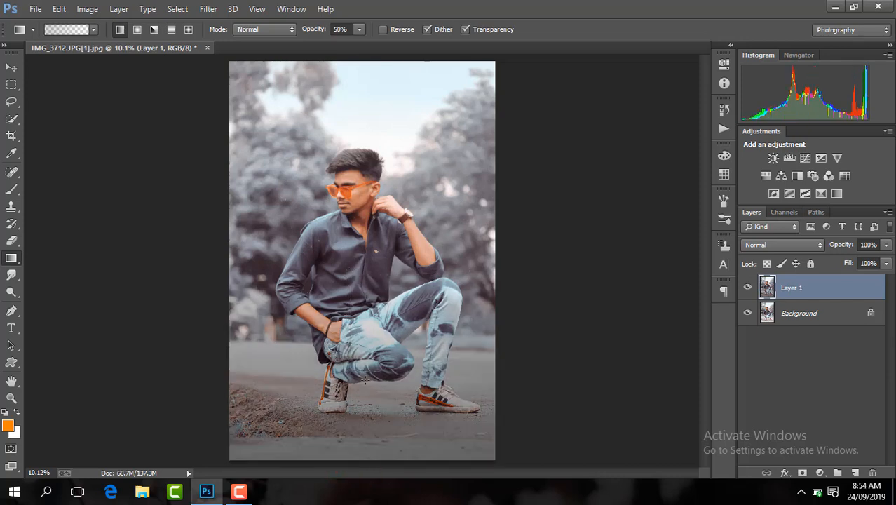
- Flatten the gradient layer into the image and duplicate the resulting Background layer
right_click(820, 293)
click(622, 400)
key(ctrl+j)
- Open the Camera Raw filter on the duplicate layer and set Contrast +15, Shadows +10, Blacks -11 and Clarity +19
click(209, 8)
click(273, 85)
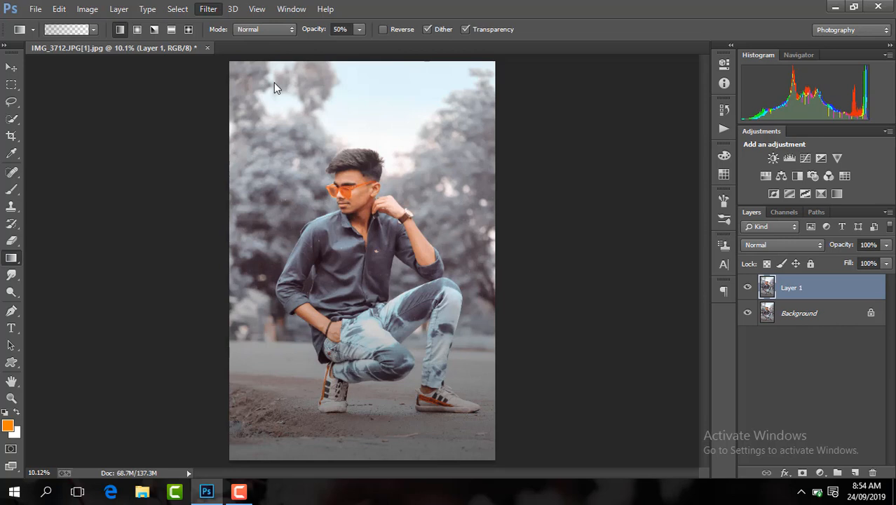
key(ctrl+shift+a)
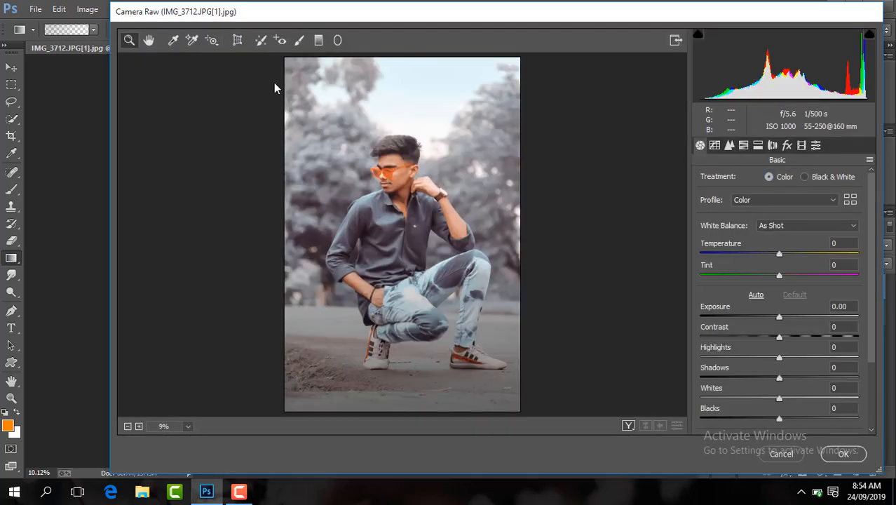
drag(778, 338, 791, 337)
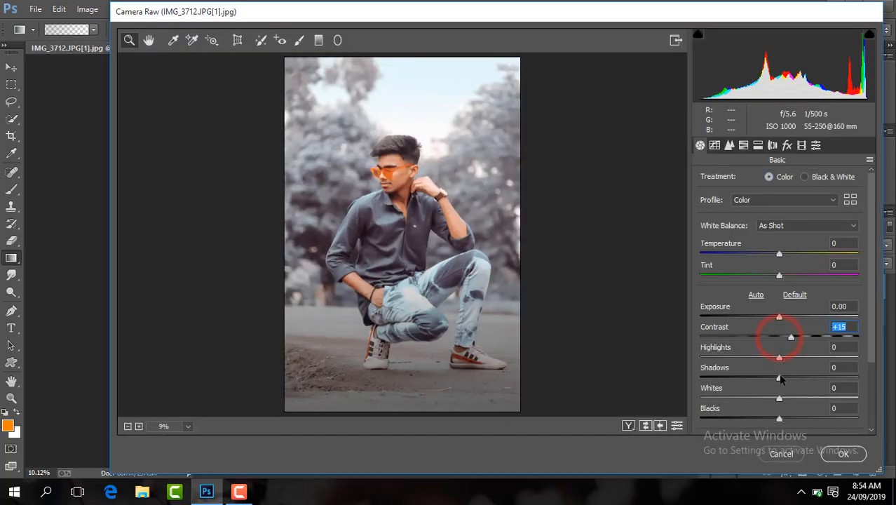
drag(779, 377, 786, 377)
drag(778, 418, 794, 401)
click(870, 328)
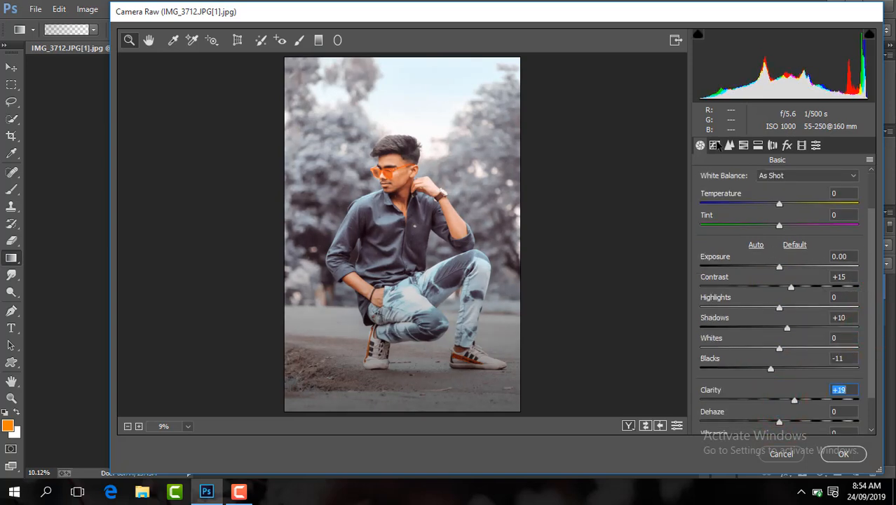
- In the HSL adjustments, set the Oranges' luminance to +15 and their saturation to -3
click(742, 145)
click(792, 177)
drag(782, 242, 794, 243)
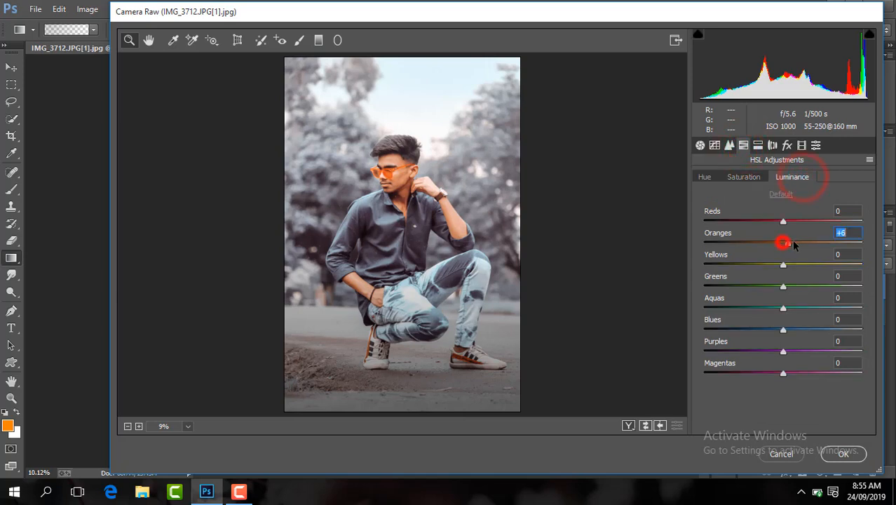
click(748, 176)
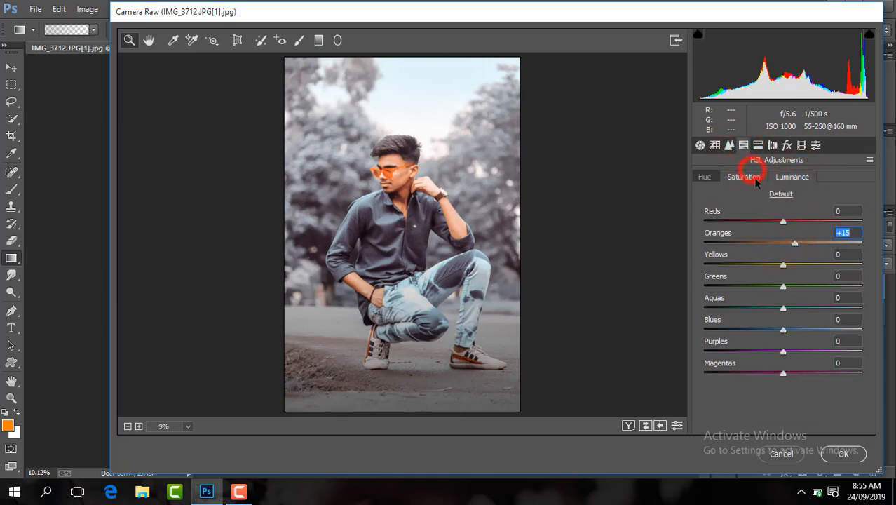
drag(794, 242, 776, 246)
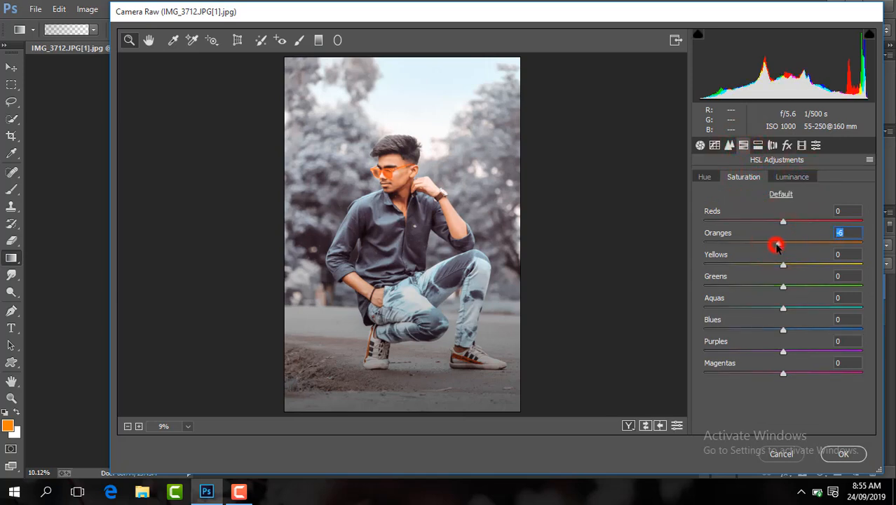
click(798, 179)
click(794, 244)
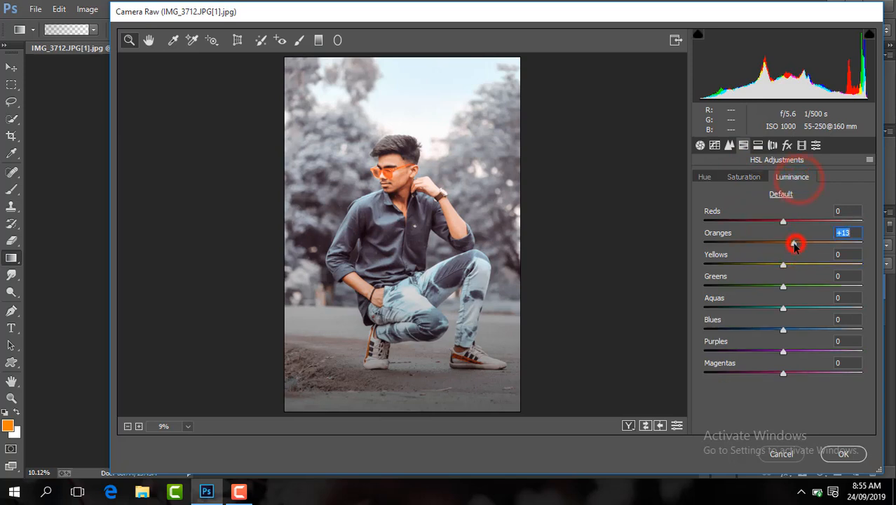
- In the HSL saturation settings, set the Aquas to -96 and the Blues to +7
click(741, 177)
click(782, 308)
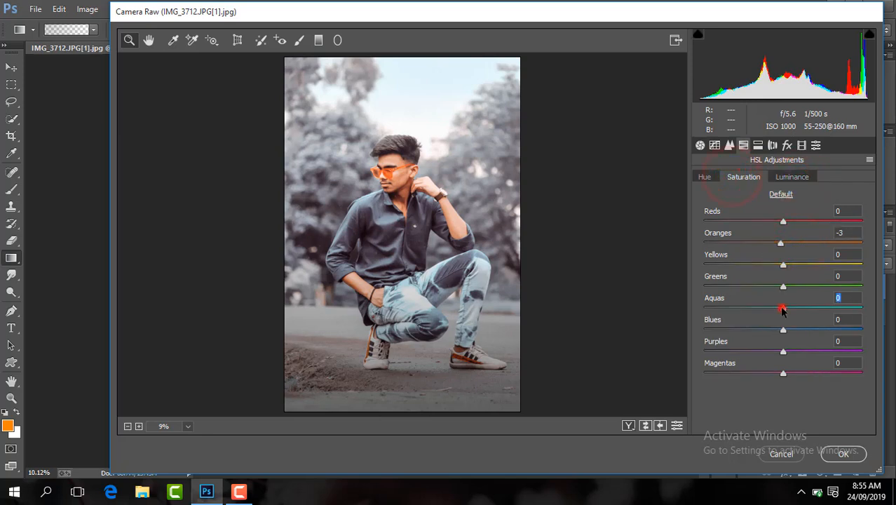
drag(783, 308, 706, 311)
mouse_move(782, 331)
mouse_down()
mouse_move(803, 327)
mouse_move(787, 324)
mouse_move(785, 340)
mouse_up()
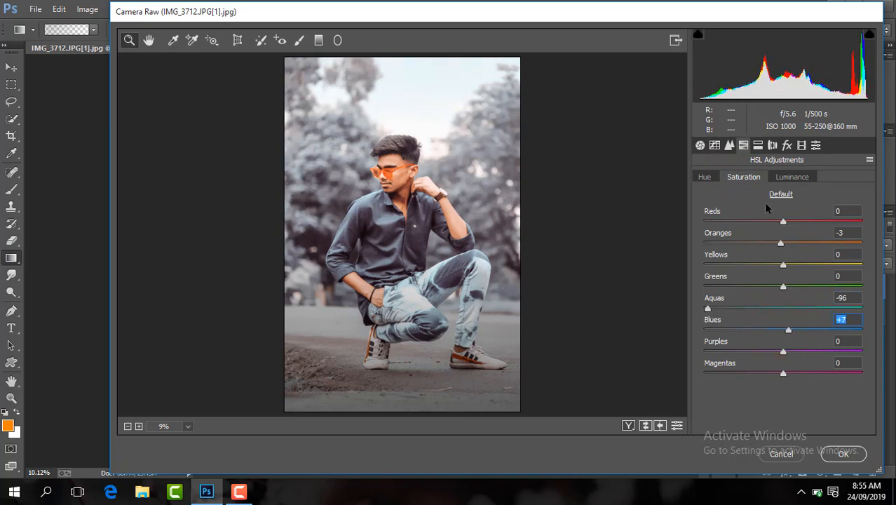
click(704, 176)
- Set the sharpening Amount to 58 and moderately raise the luminance noise reduction
click(728, 145)
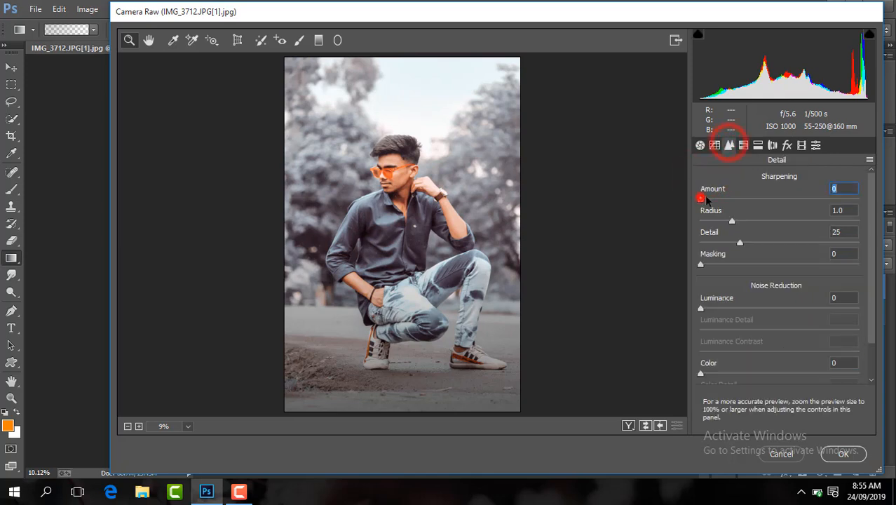
drag(704, 199, 761, 199)
drag(701, 309, 737, 311)
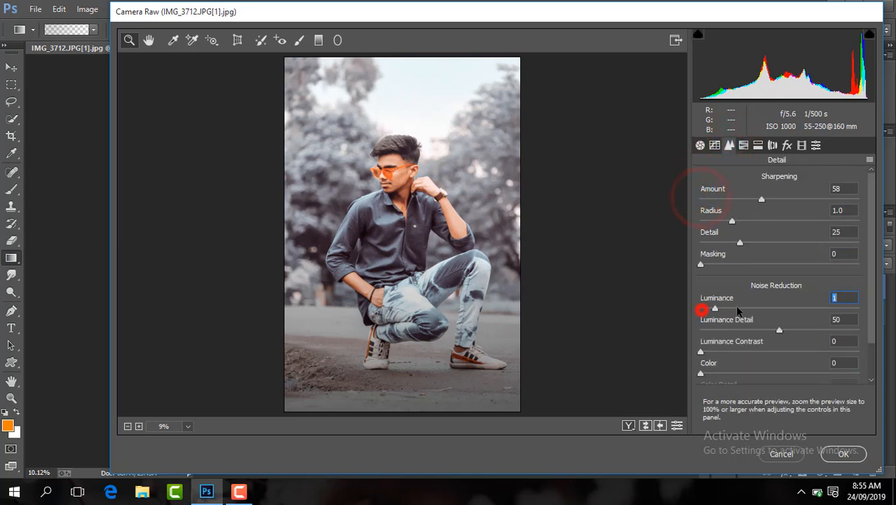
- Add a Highlight Priority post-crop vignette with an Amount of -16
click(786, 145)
drag(783, 316, 769, 317)
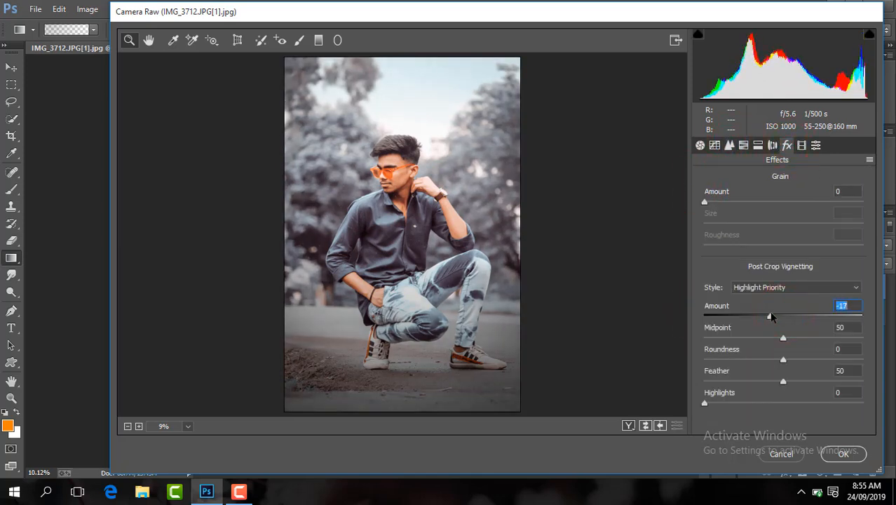
- Darken the photo's four corners with graduated filters drawn toward the subject, using Exposure -1.05, with -0.90 for the lower-right one
click(319, 40)
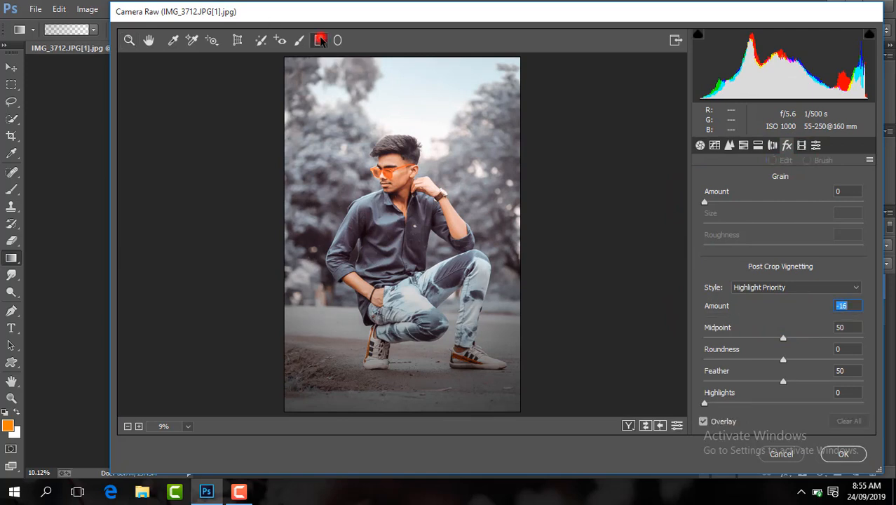
drag(384, 58, 385, 157)
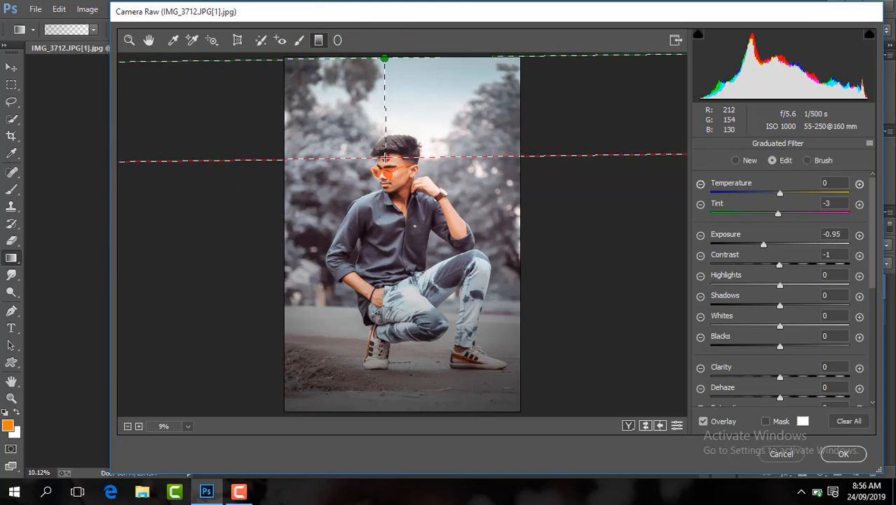
key(Delete)
drag(387, 169, 391, 171)
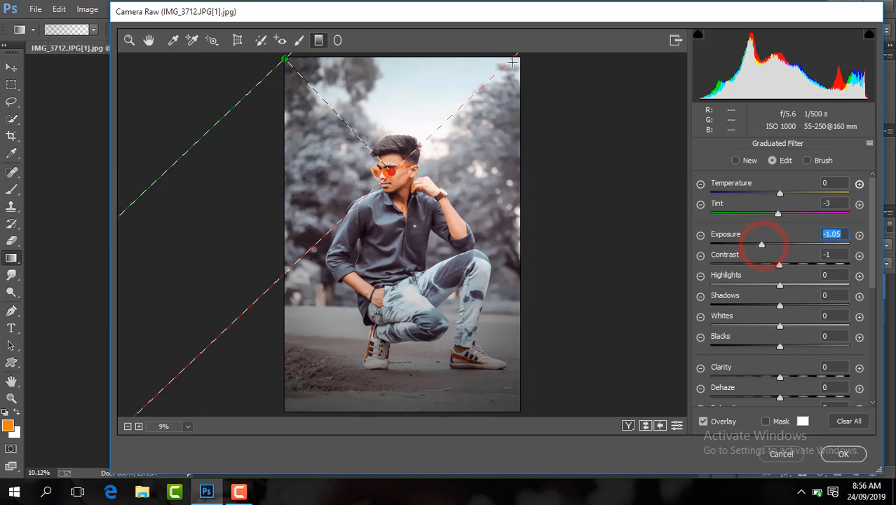
drag(521, 60, 437, 184)
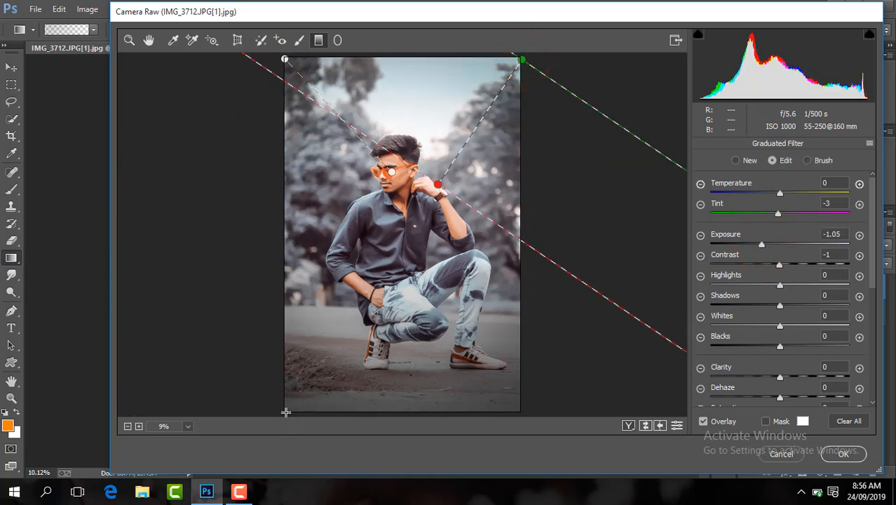
drag(286, 413, 440, 238)
drag(522, 412, 398, 248)
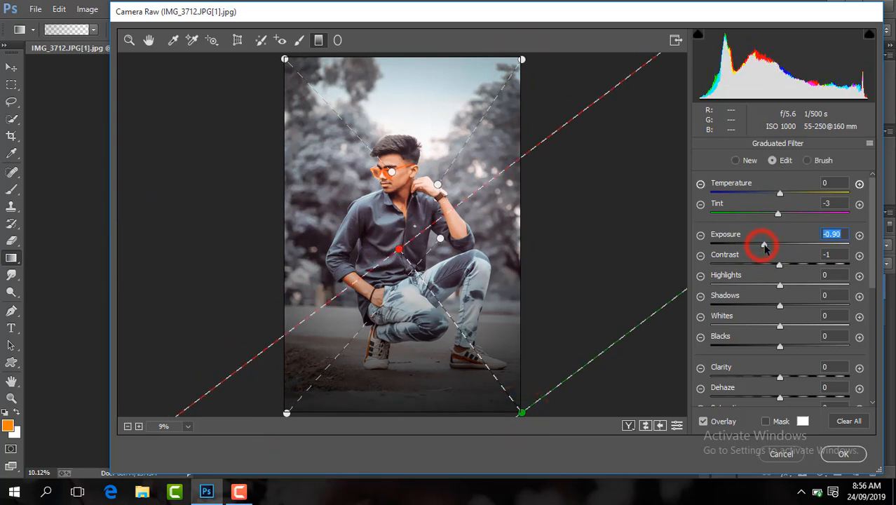
click(148, 40)
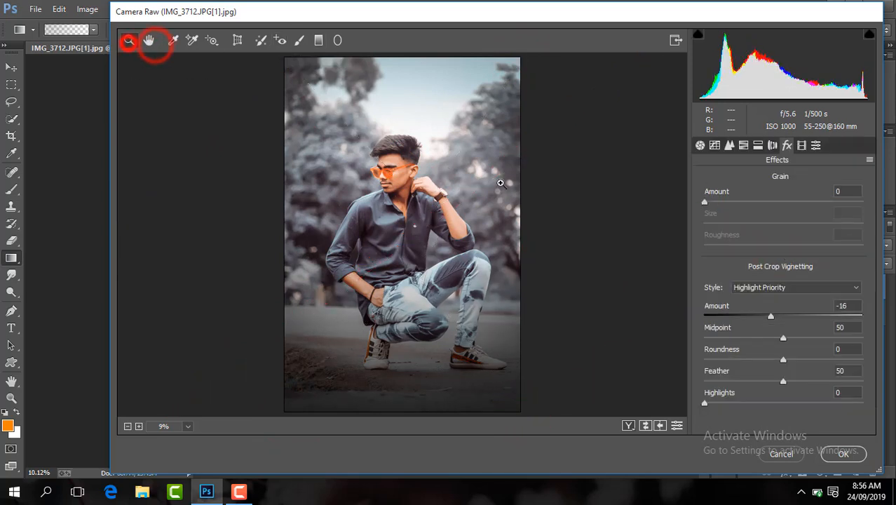
click(128, 40)
- Set the overall Exposure to +0.05 and apply the Camera Raw filter
click(742, 145)
click(743, 176)
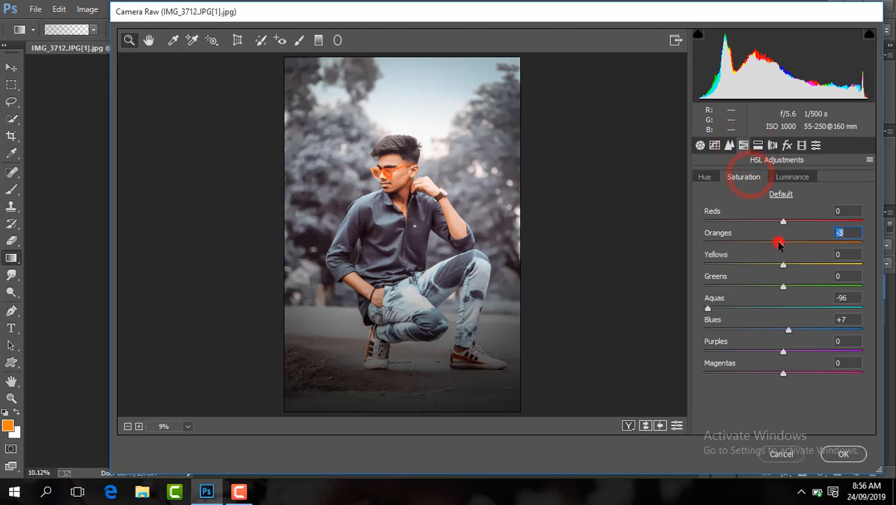
click(798, 178)
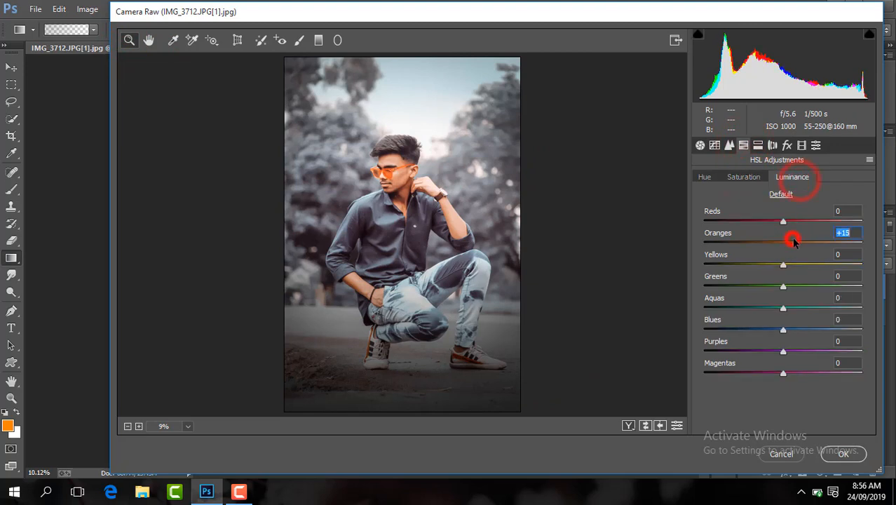
click(729, 145)
click(699, 145)
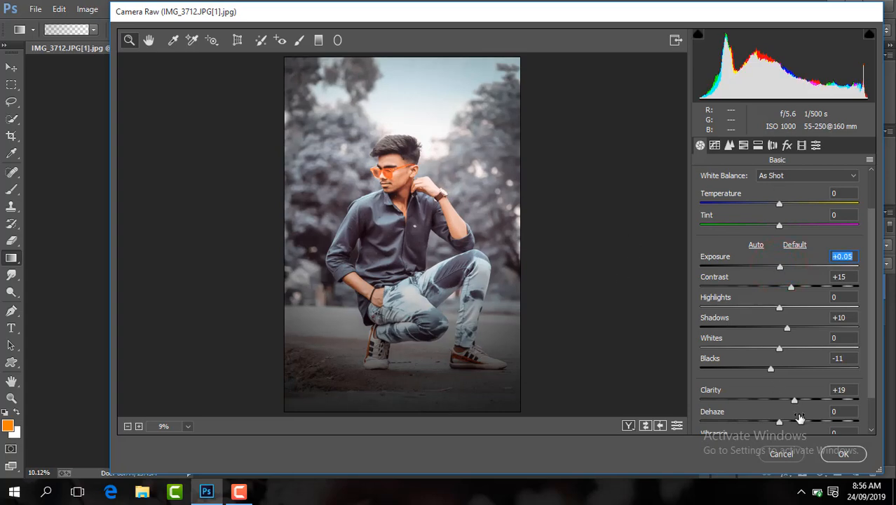
click(842, 453)
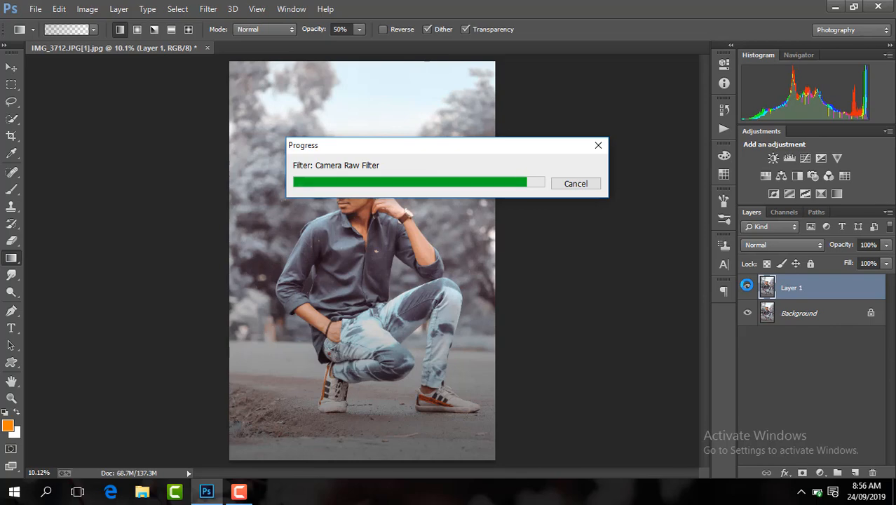
- Flatten the image and add a Brightness/Contrast adjustment layer with Brightness 2 and Contrast 14
right_click(814, 285)
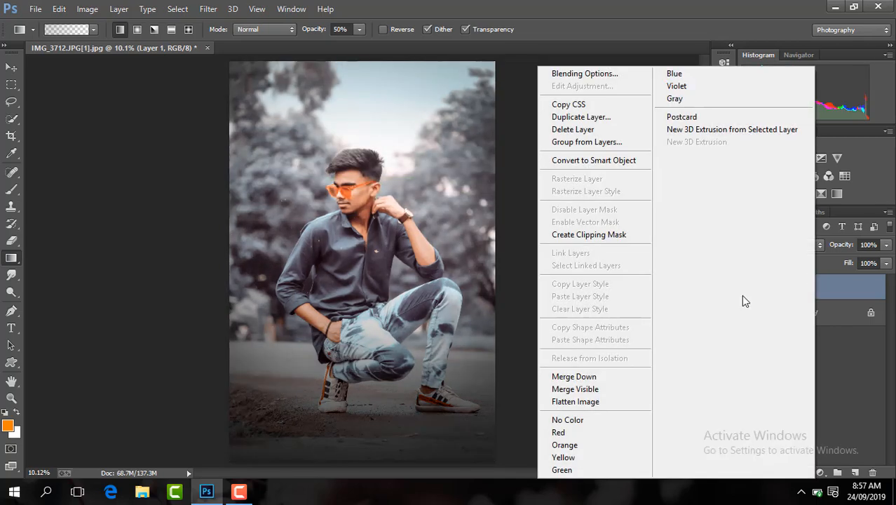
click(593, 402)
click(820, 472)
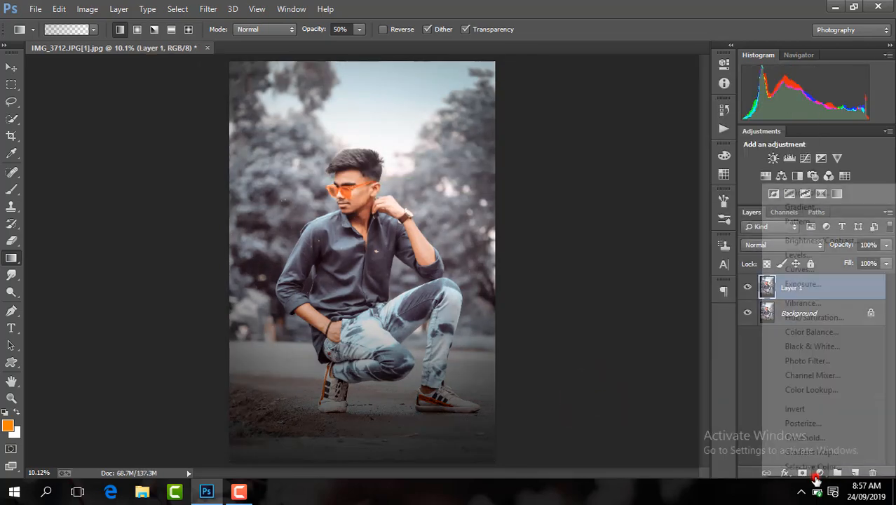
click(816, 236)
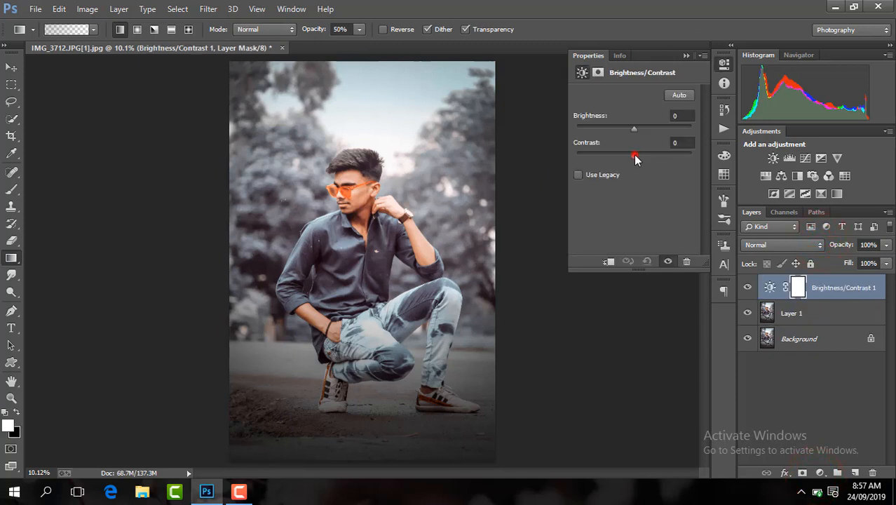
drag(634, 155, 641, 155)
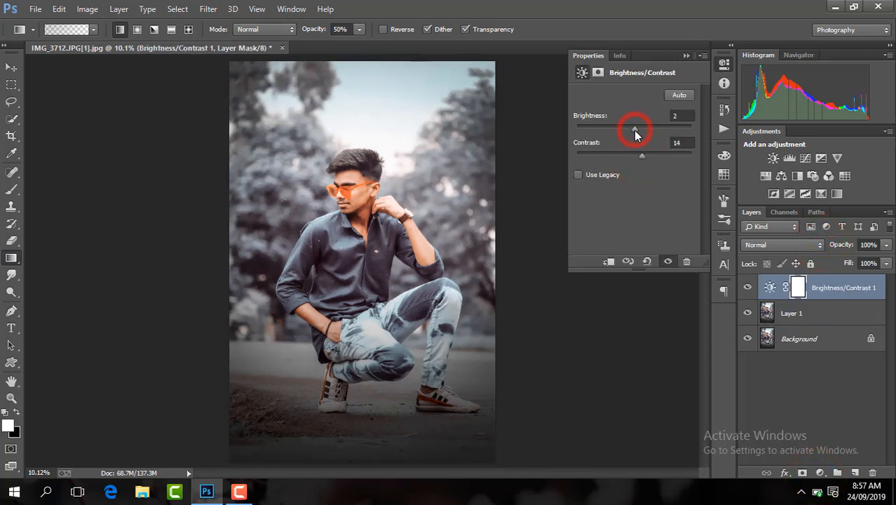
click(685, 56)
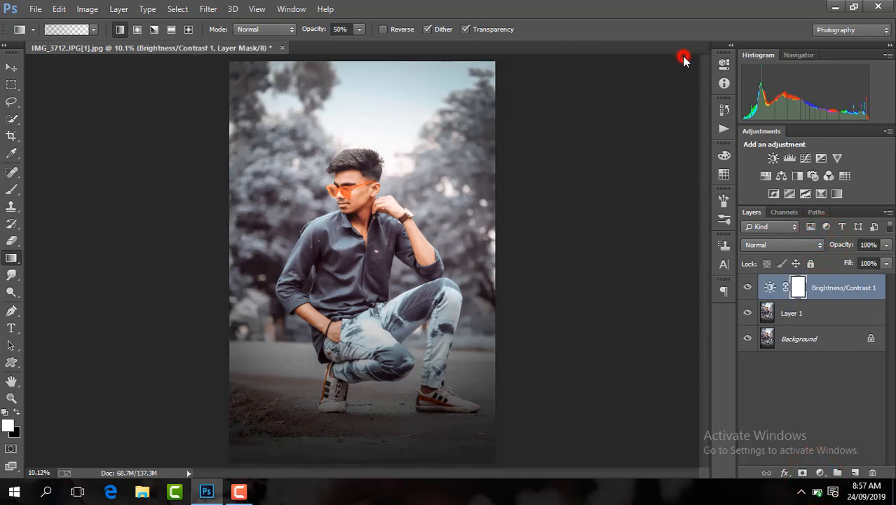
- Flatten the image and paint a small orange spot on a new layer with the Brush tool
right_click(833, 287)
click(630, 397)
click(855, 473)
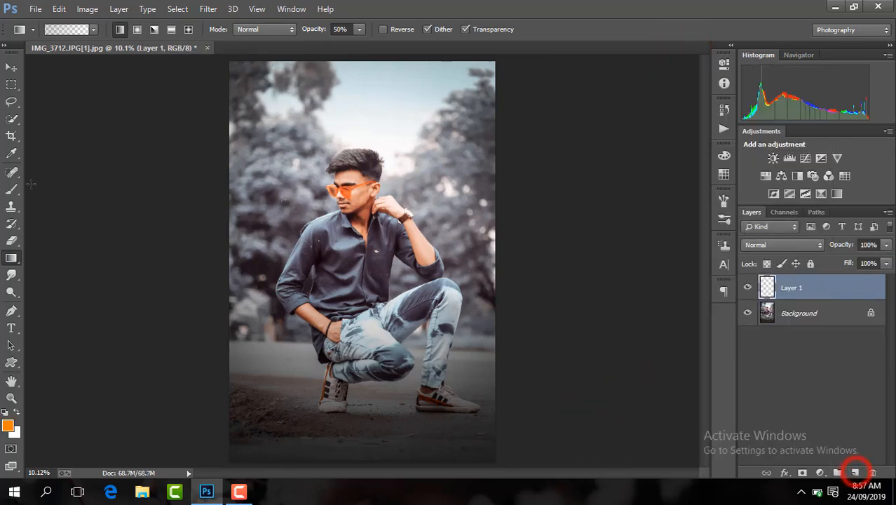
click(10, 190)
- Scale the orange spot up to about 1765% in width and height to form a large soft glow
click(11, 67)
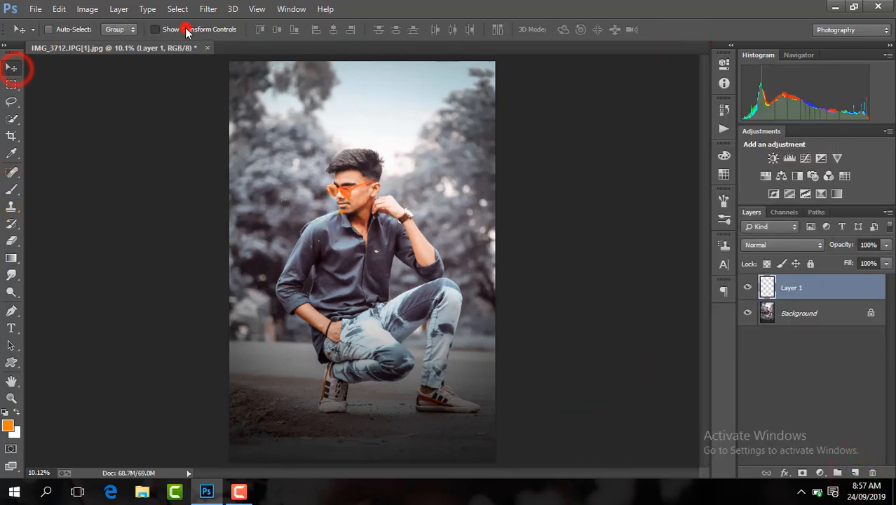
key(ctrl+t)
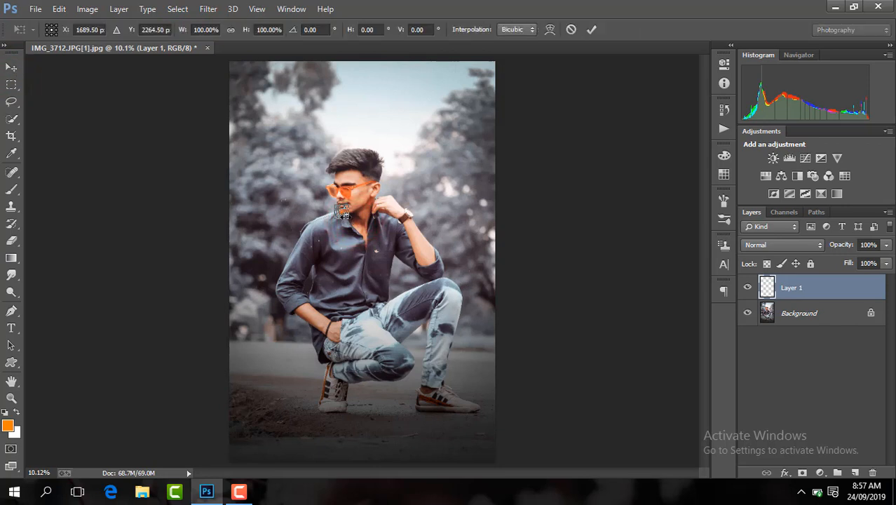
drag(352, 222, 449, 301)
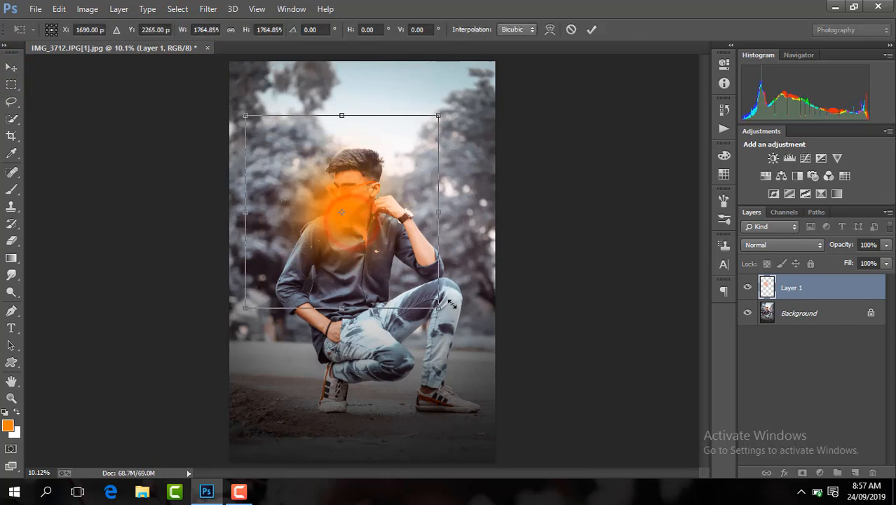
key(Return)
- Set the glow layer's blend mode to Screen and move the glow to the sky and tree edge behind the man's head
click(797, 244)
click(754, 110)
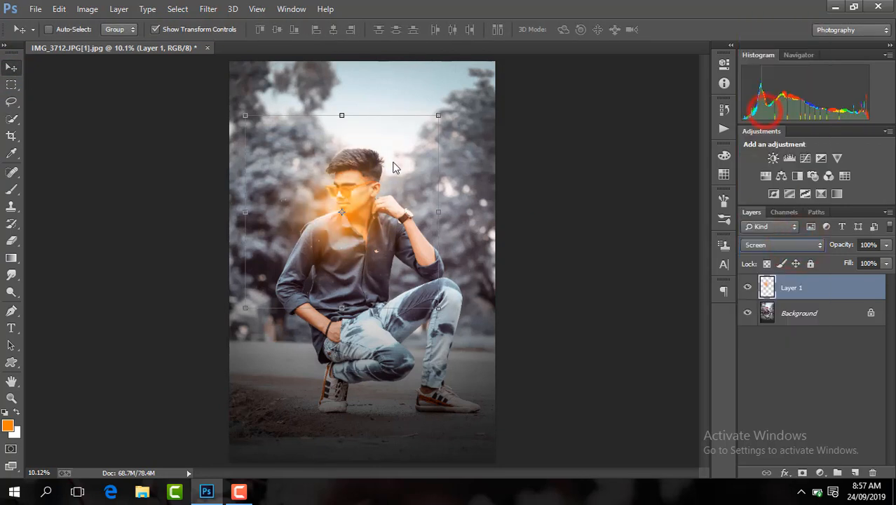
drag(393, 164, 462, 100)
key(ctrl+plus)
key(ctrl+plus)
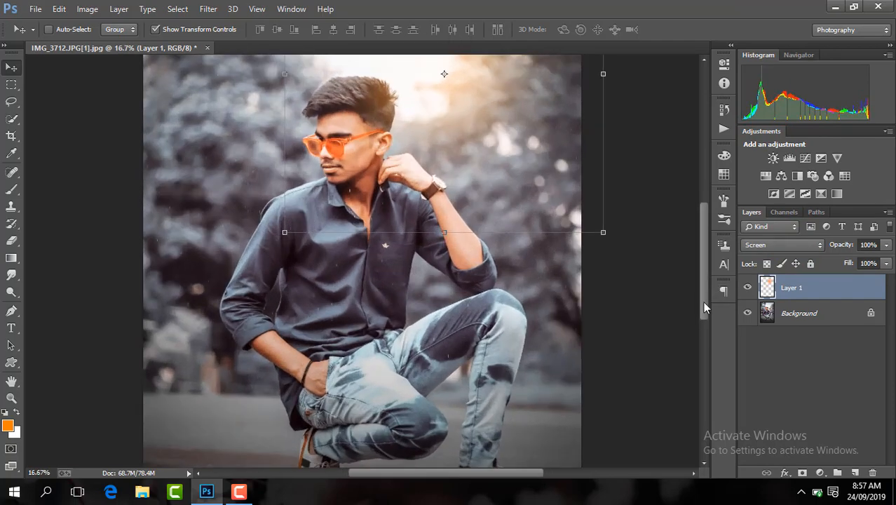
drag(702, 302, 701, 260)
drag(546, 236, 546, 249)
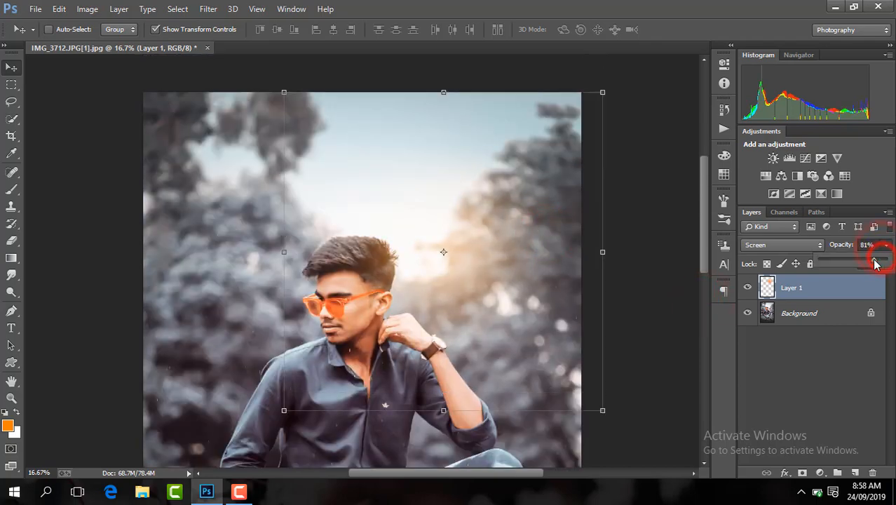
- Reduce the glow layer's opacity to about 69% and flatten the image
key(ctrl+minus)
key(ctrl+minus)
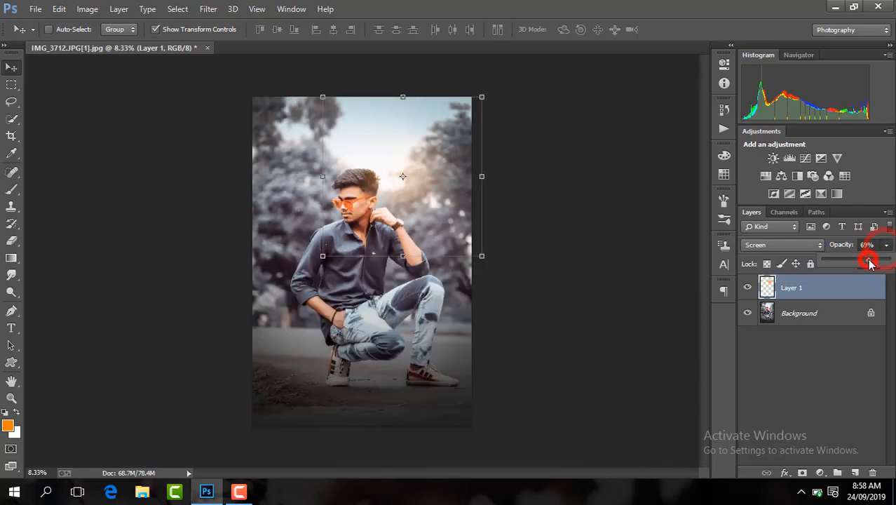
right_click(834, 281)
click(658, 391)
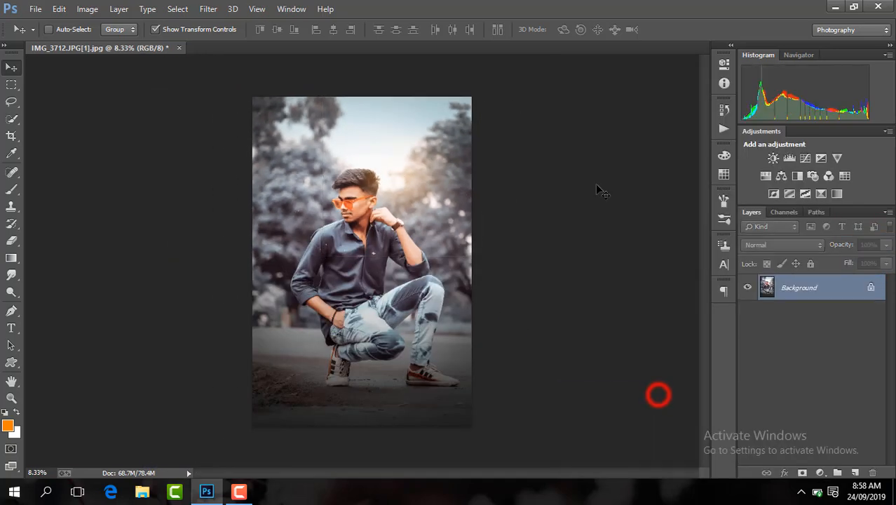
- Duplicate the Background layer and set the Smudge tool's brush size to 99 px for retouching the face
key(ctrl+j)
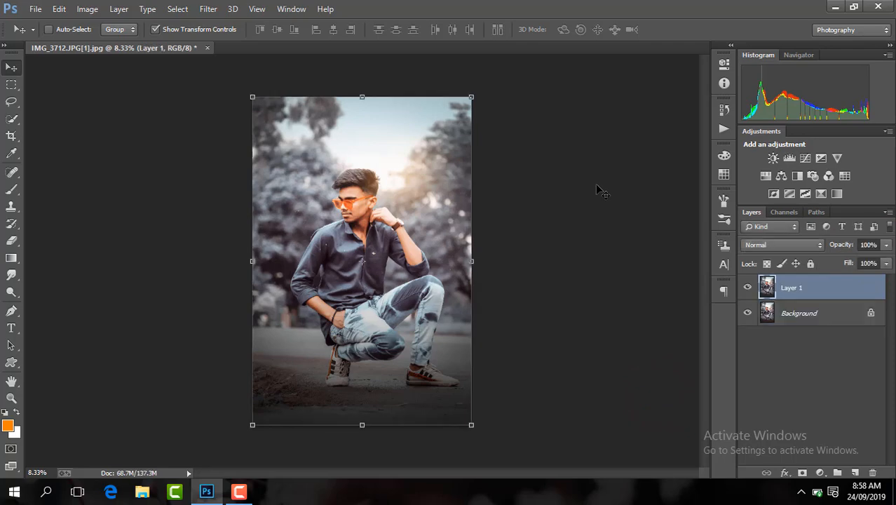
key(ctrl+plus)
drag(515, 473, 504, 473)
drag(703, 280, 704, 243)
key(ctrl+plus)
key(ctrl+plus)
key(ctrl+plus)
key(ctrl+plus)
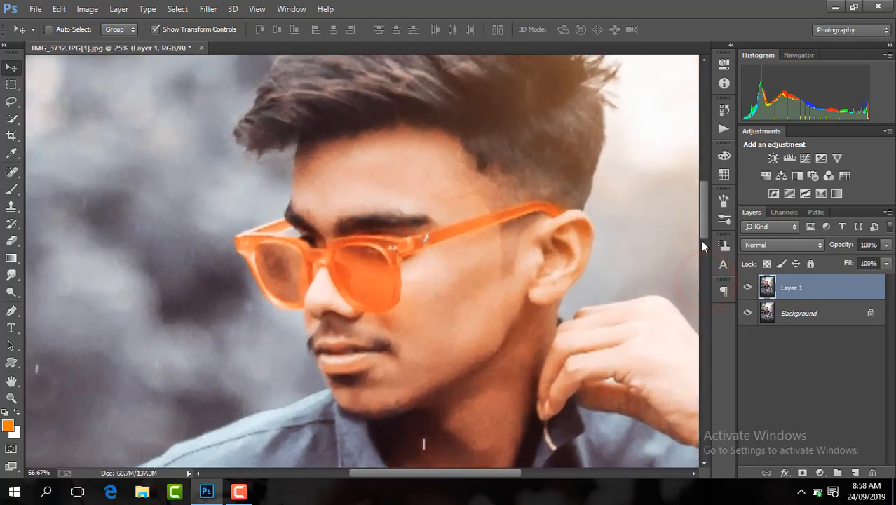
drag(703, 203, 702, 182)
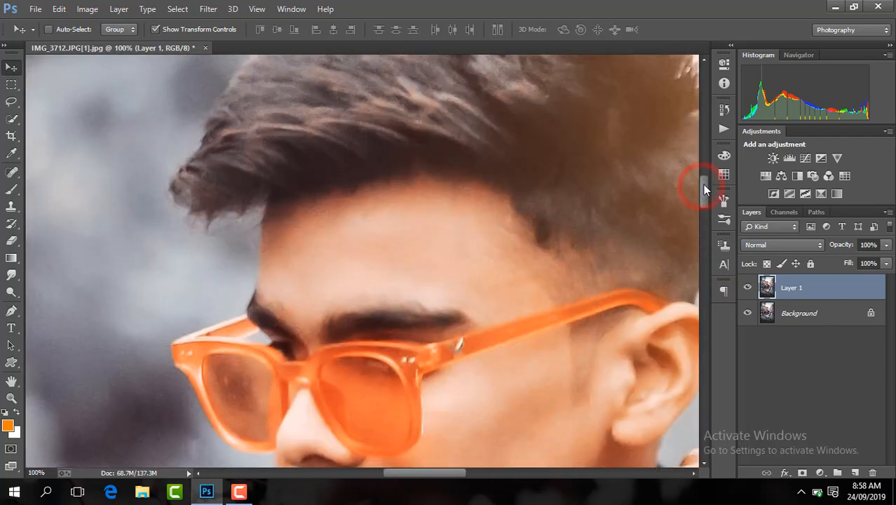
key(ctrl+plus)
click(12, 273)
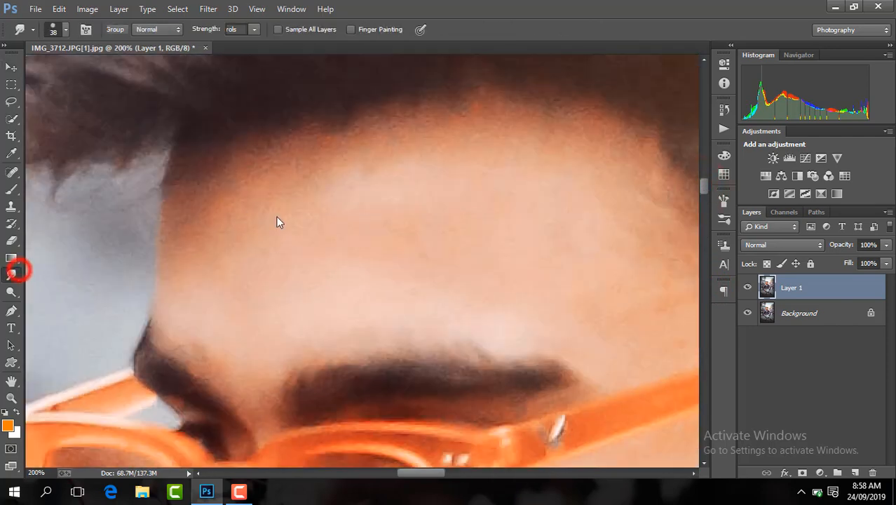
click(66, 31)
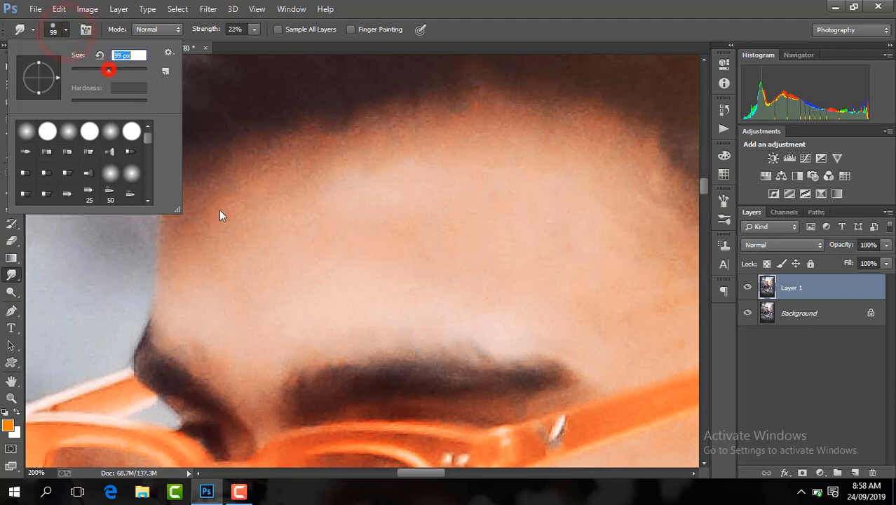
click(250, 289)
- Set the duplicated layer's opacity to 75%
click(869, 244)
text(7)
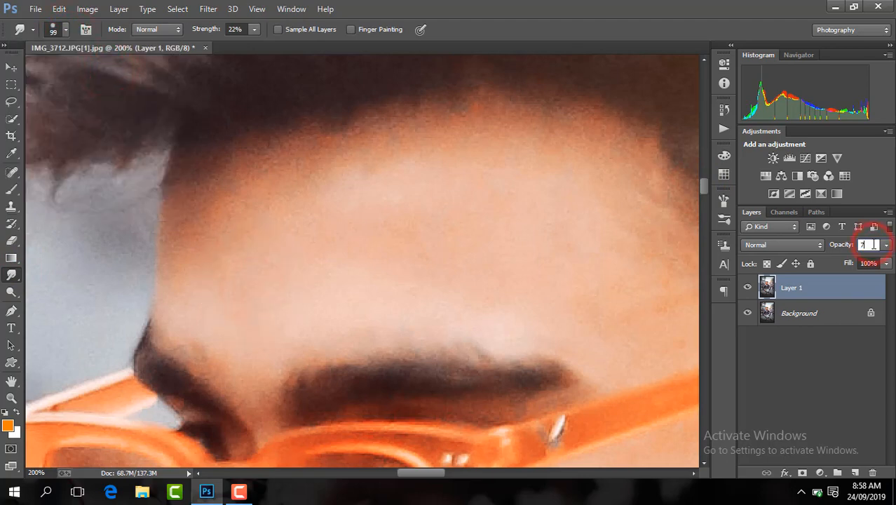
text(5)
key(Return)
- Smooth the forehead skin with Smudge strokes between the hairline and the eyebrow, out to the temple
click(260, 314)
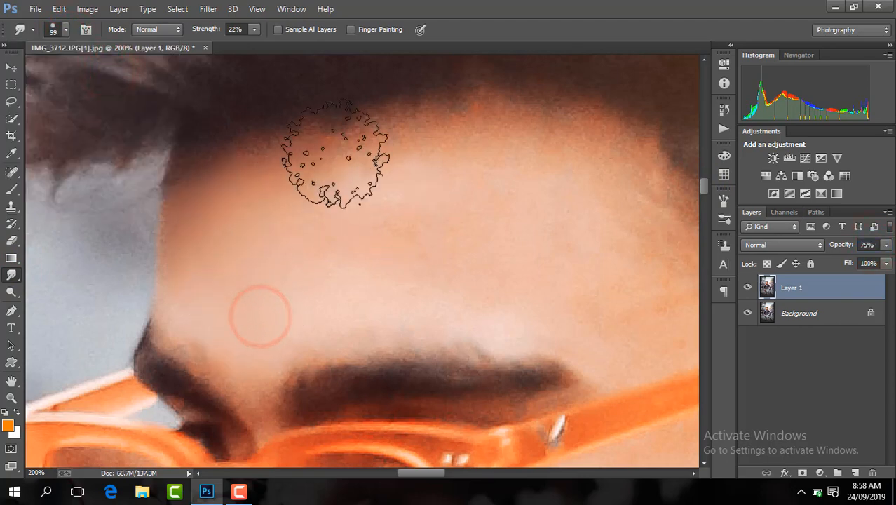
drag(335, 153, 252, 284)
mouse_move(249, 297)
mouse_down()
mouse_move(218, 293)
mouse_move(396, 164)
mouse_move(291, 182)
mouse_move(250, 234)
mouse_move(264, 256)
mouse_up()
mouse_move(266, 258)
mouse_down()
mouse_move(234, 186)
mouse_move(267, 225)
mouse_move(332, 162)
mouse_up()
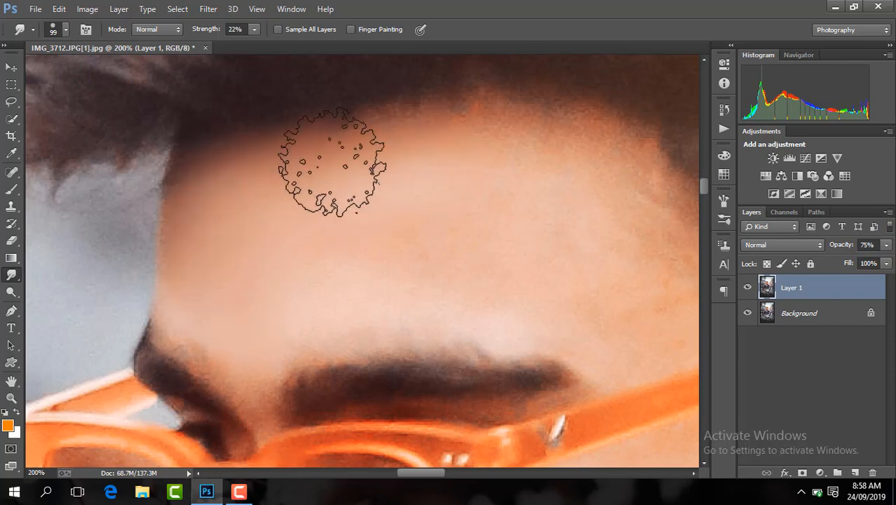
mouse_move(304, 266)
mouse_down()
mouse_move(260, 290)
mouse_move(224, 344)
mouse_move(510, 266)
mouse_move(395, 213)
mouse_move(509, 165)
mouse_move(225, 220)
mouse_move(314, 173)
mouse_up()
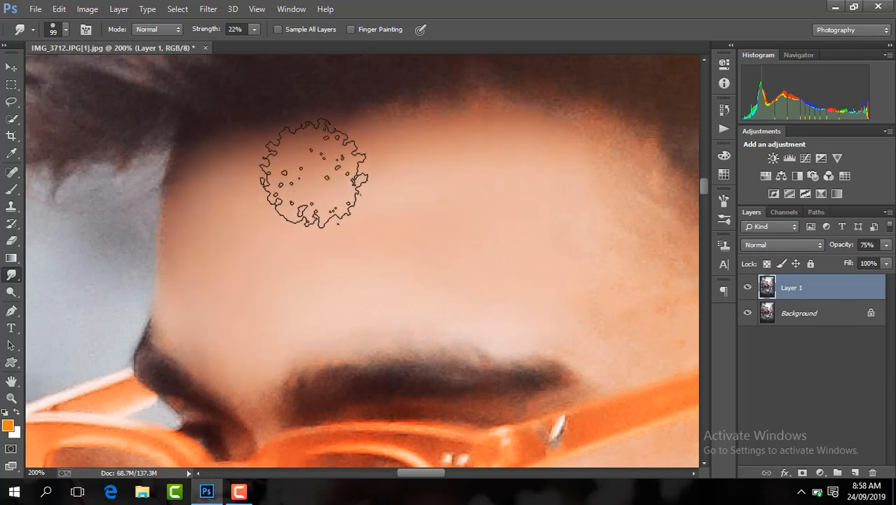
mouse_move(447, 292)
mouse_down()
mouse_move(250, 309)
mouse_move(370, 260)
mouse_move(450, 303)
mouse_up()
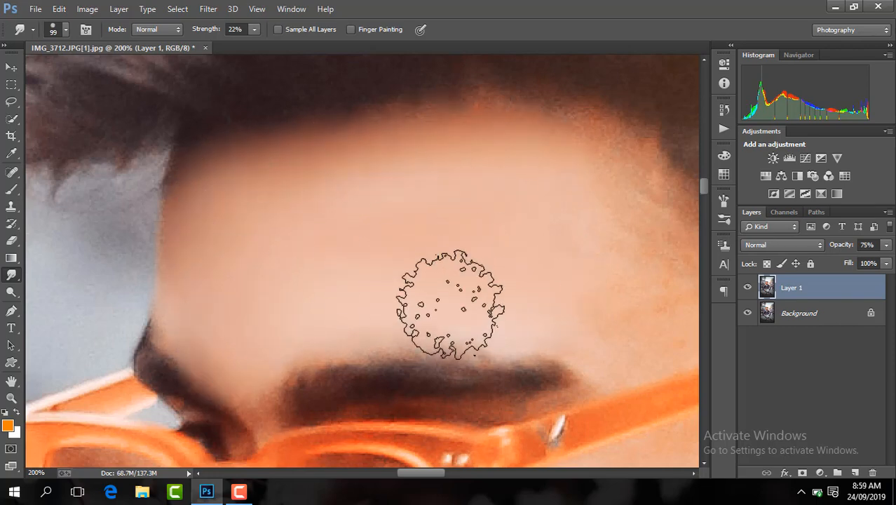
drag(424, 475, 437, 474)
mouse_move(429, 285)
mouse_down()
mouse_move(406, 287)
mouse_move(502, 323)
mouse_move(470, 289)
mouse_move(457, 239)
mouse_move(423, 218)
mouse_move(431, 180)
mouse_move(343, 180)
mouse_move(448, 264)
mouse_move(431, 320)
mouse_move(507, 322)
mouse_move(288, 281)
mouse_up()
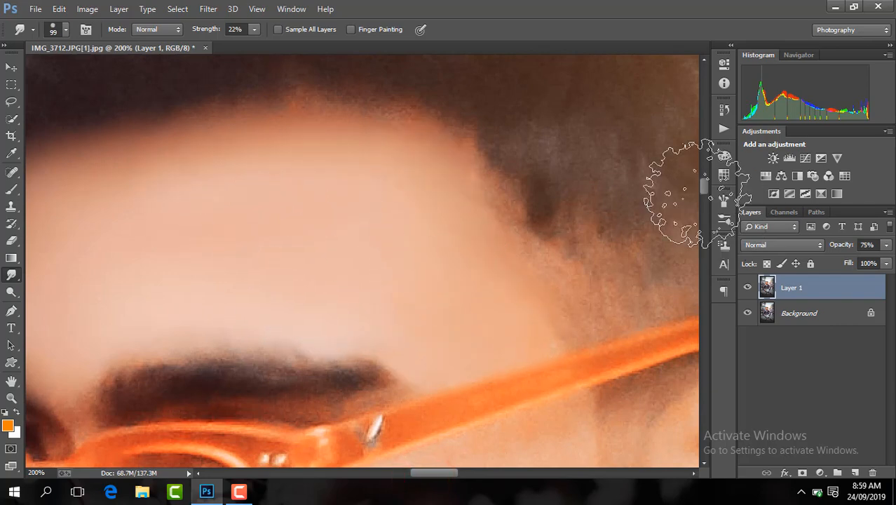
- Smudge the cheek skin smooth from below the glasses' temple arm down to the jawline and chin
drag(703, 184, 703, 198)
mouse_move(420, 244)
mouse_down()
mouse_move(408, 236)
mouse_move(531, 165)
mouse_move(436, 195)
mouse_move(477, 259)
mouse_move(402, 371)
mouse_move(381, 332)
mouse_up()
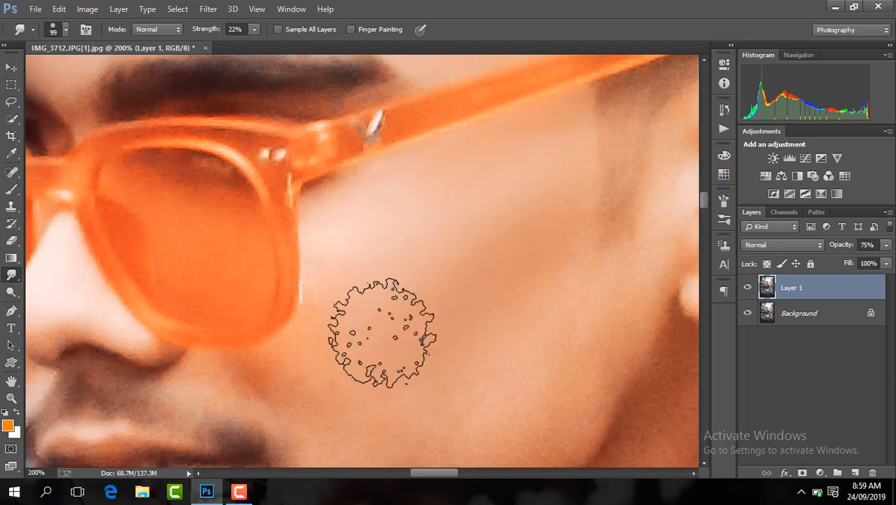
mouse_move(478, 376)
mouse_down()
mouse_move(571, 302)
mouse_move(543, 432)
mouse_move(554, 216)
mouse_move(399, 283)
mouse_up()
mouse_move(400, 284)
mouse_down()
mouse_move(544, 158)
mouse_move(348, 392)
mouse_up()
drag(703, 199, 703, 207)
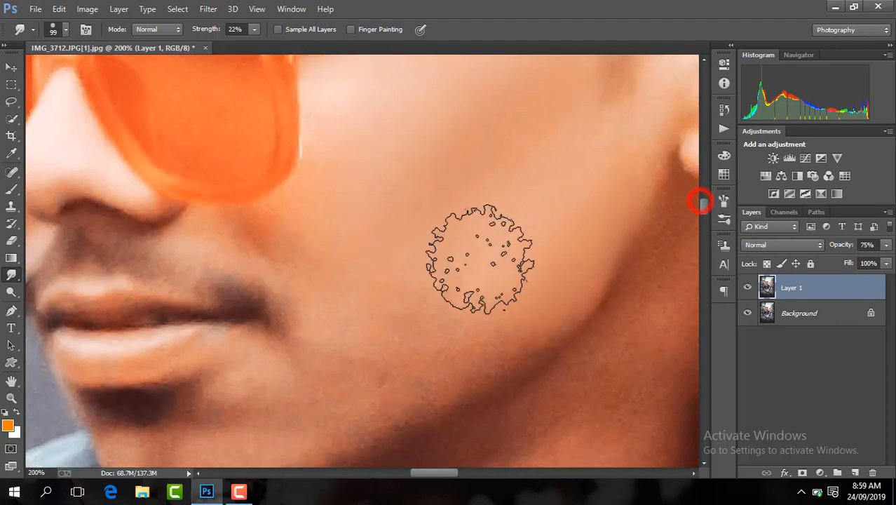
mouse_move(478, 257)
mouse_down()
mouse_move(368, 362)
mouse_move(474, 342)
mouse_move(455, 263)
mouse_move(336, 241)
mouse_move(310, 254)
mouse_up()
mouse_move(368, 228)
mouse_down()
mouse_move(371, 206)
mouse_move(290, 400)
mouse_move(361, 365)
mouse_move(354, 303)
mouse_move(527, 268)
mouse_move(606, 174)
mouse_up()
drag(704, 208, 705, 213)
mouse_move(272, 330)
mouse_down()
mouse_move(177, 368)
mouse_move(244, 351)
mouse_move(296, 277)
mouse_move(344, 299)
mouse_move(321, 307)
mouse_move(340, 241)
mouse_move(370, 256)
mouse_up()
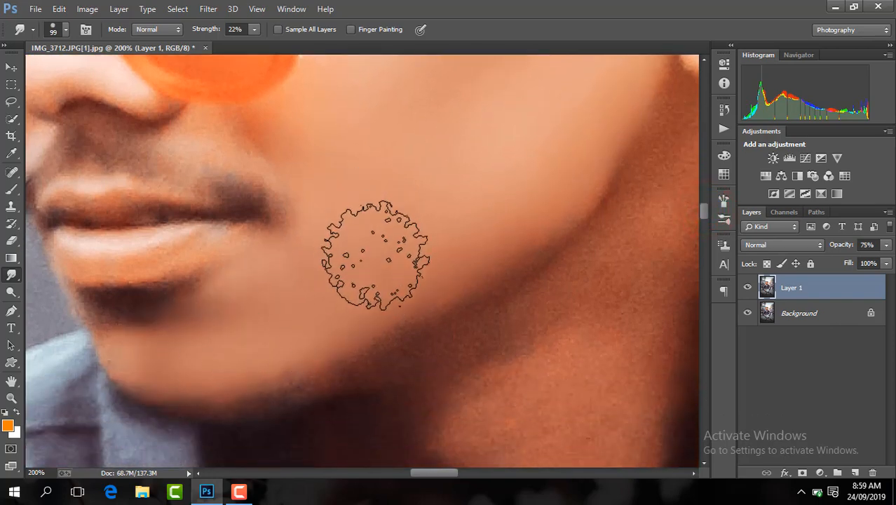
- Smooth the skin of the neck and upper chest inside the open collar with Smudge strokes
drag(704, 209, 706, 230)
drag(576, 411, 609, 205)
mouse_move(566, 367)
mouse_down()
mouse_move(515, 361)
mouse_move(340, 173)
mouse_up()
drag(506, 258, 515, 159)
mouse_move(451, 261)
mouse_down()
mouse_move(360, 151)
mouse_move(337, 177)
mouse_up()
drag(529, 373, 540, 422)
mouse_move(572, 340)
mouse_down()
mouse_move(603, 140)
mouse_move(620, 156)
mouse_up()
mouse_move(536, 317)
mouse_down()
mouse_move(524, 160)
mouse_move(430, 120)
mouse_up()
- Smudge the remaining rough skin on the throat and along the side of the neck below the ear
drag(456, 475, 465, 475)
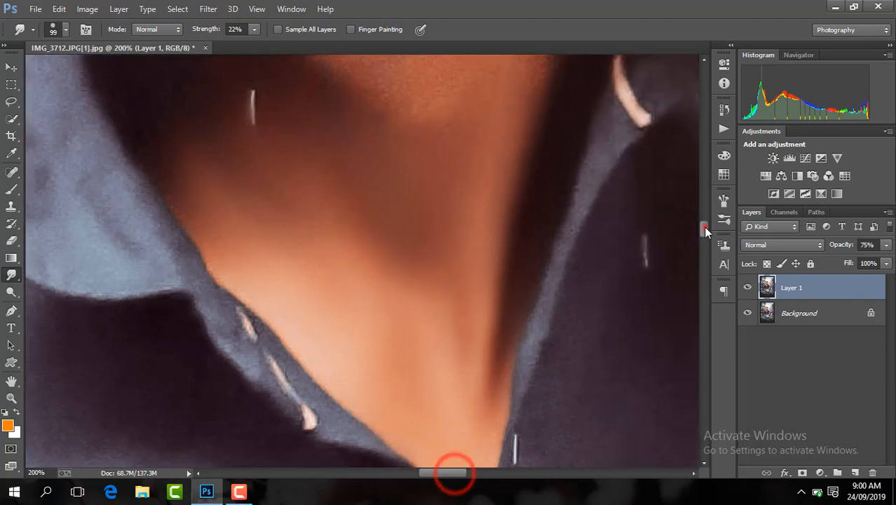
drag(703, 225, 703, 216)
mouse_move(485, 316)
mouse_down()
mouse_move(514, 228)
mouse_move(366, 281)
mouse_move(298, 275)
mouse_up()
drag(444, 368, 309, 322)
mouse_move(482, 385)
mouse_down()
mouse_move(501, 295)
mouse_move(444, 157)
mouse_up()
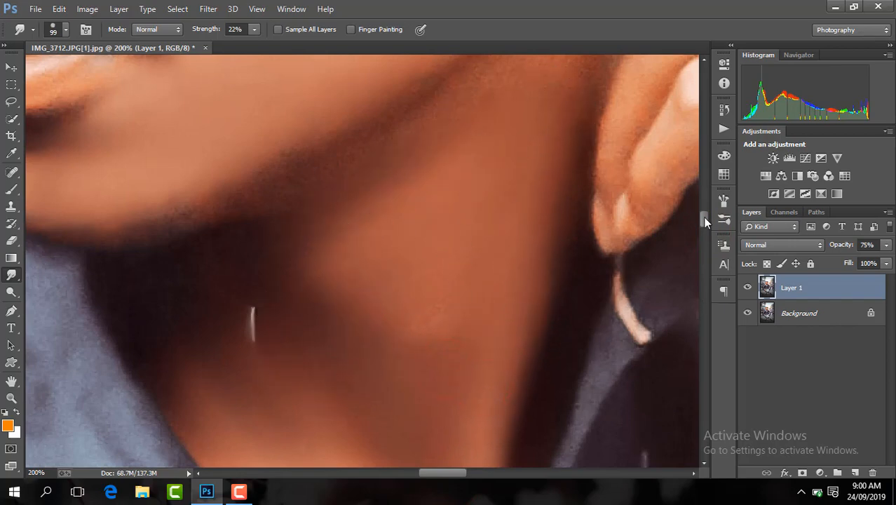
drag(703, 216, 703, 204)
drag(498, 402, 560, 290)
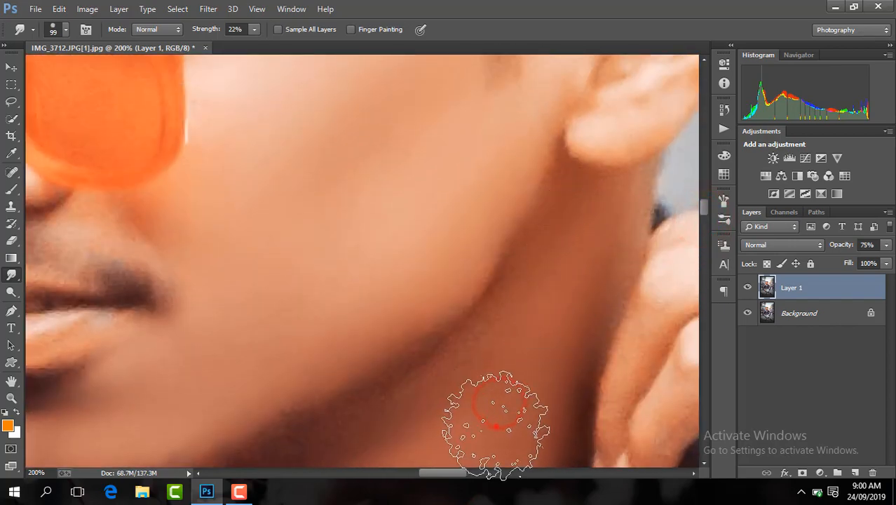
mouse_move(495, 425)
mouse_down()
mouse_move(560, 339)
mouse_move(582, 235)
mouse_up()
- Blend the neck skin between the chin and the shirt opening with further Smudge strokes
key(ctrl+minus)
key(ctrl+minus)
key(ctrl+minus)
key(ctrl+minus)
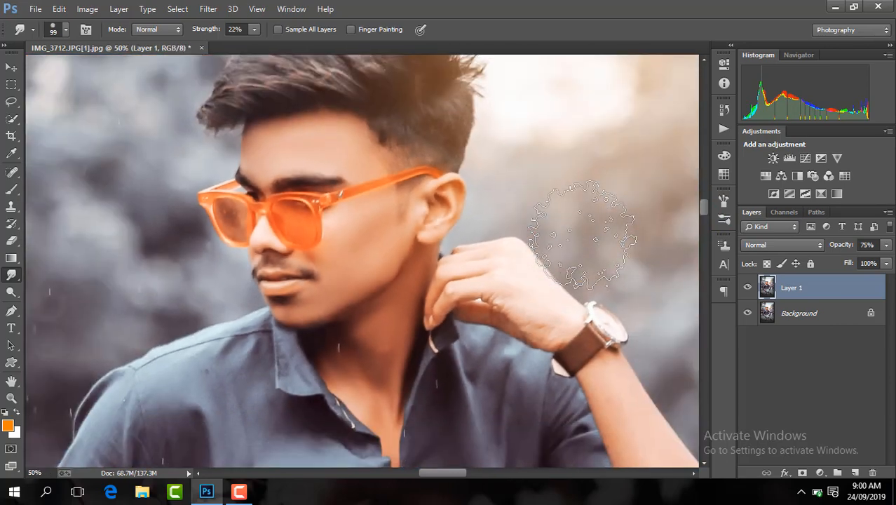
key(ctrl+plus)
key(ctrl+plus)
key(ctrl+plus)
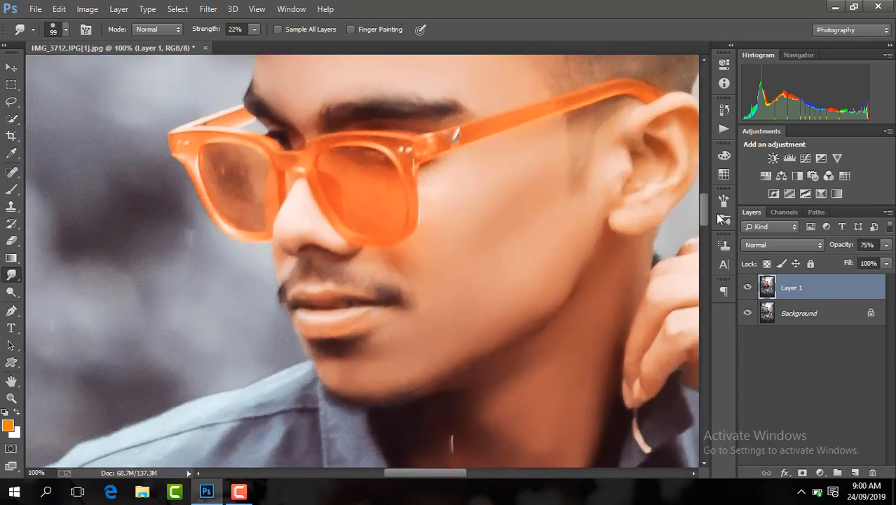
drag(703, 215, 701, 245)
mouse_move(550, 200)
mouse_down()
mouse_move(540, 269)
mouse_move(556, 340)
mouse_up()
mouse_move(494, 202)
mouse_down()
mouse_move(535, 305)
mouse_move(553, 257)
mouse_up()
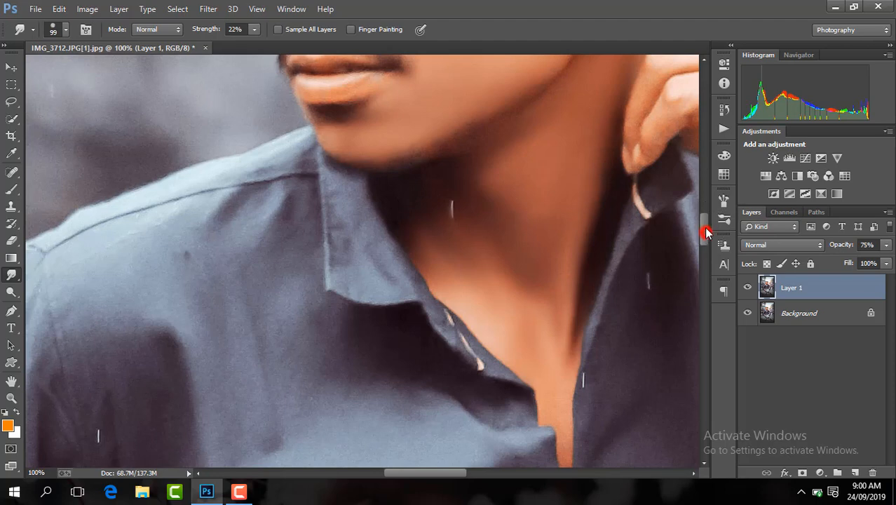
- Set the Smudge brush size to 62 px and smooth the skin on the nose
drag(706, 232, 704, 214)
key(ctrl+plus)
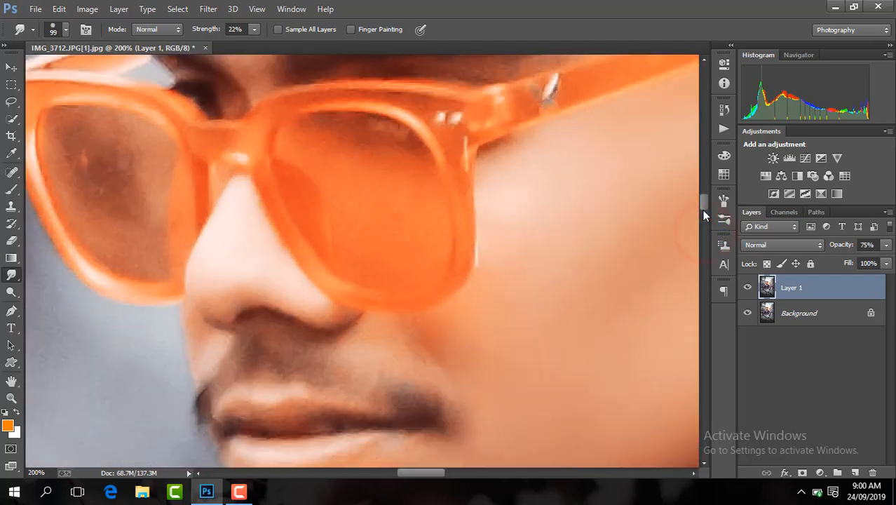
click(66, 29)
click(95, 72)
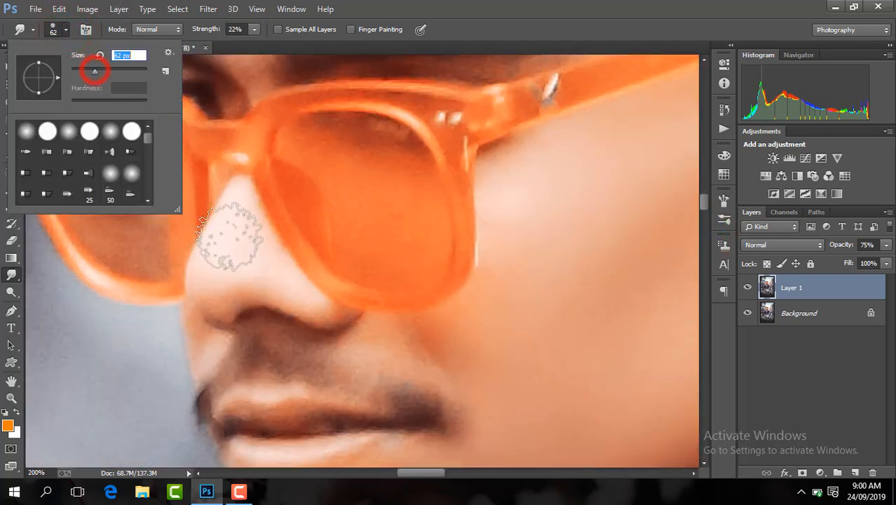
click(237, 262)
mouse_move(230, 262)
mouse_down()
mouse_move(239, 248)
mouse_move(292, 292)
mouse_move(222, 276)
mouse_up()
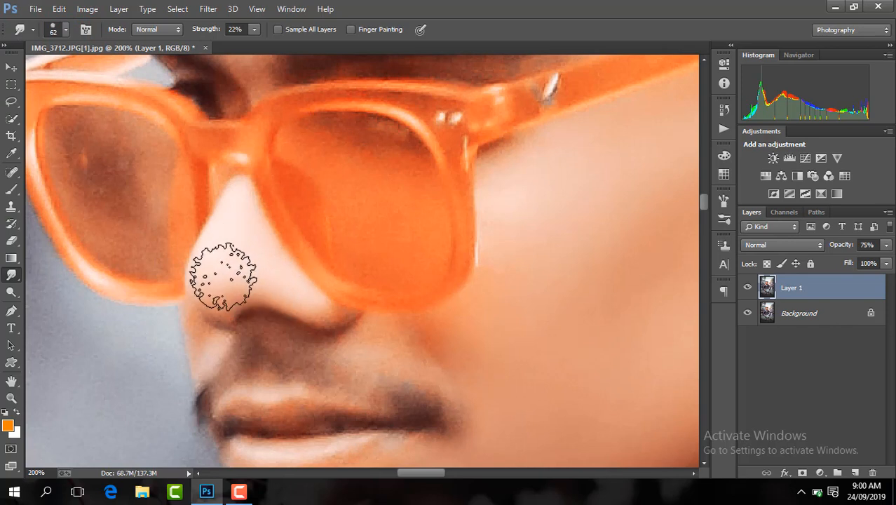
- Smooth the skin beside the moustache and around the lower and outer edges of the near lens with the Smudge tool
mouse_move(474, 371)
mouse_down()
mouse_move(456, 356)
mouse_move(389, 339)
mouse_up()
mouse_move(512, 321)
mouse_down()
mouse_move(517, 298)
mouse_move(392, 342)
mouse_up()
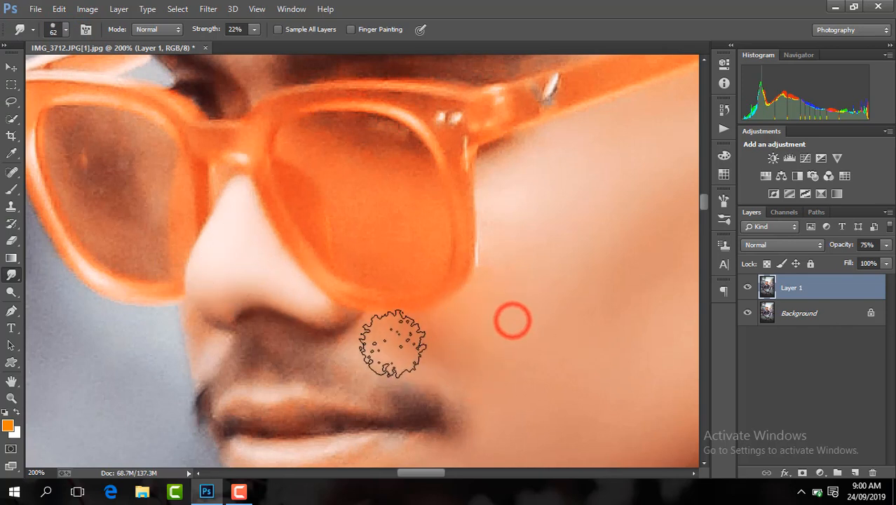
drag(535, 167, 525, 160)
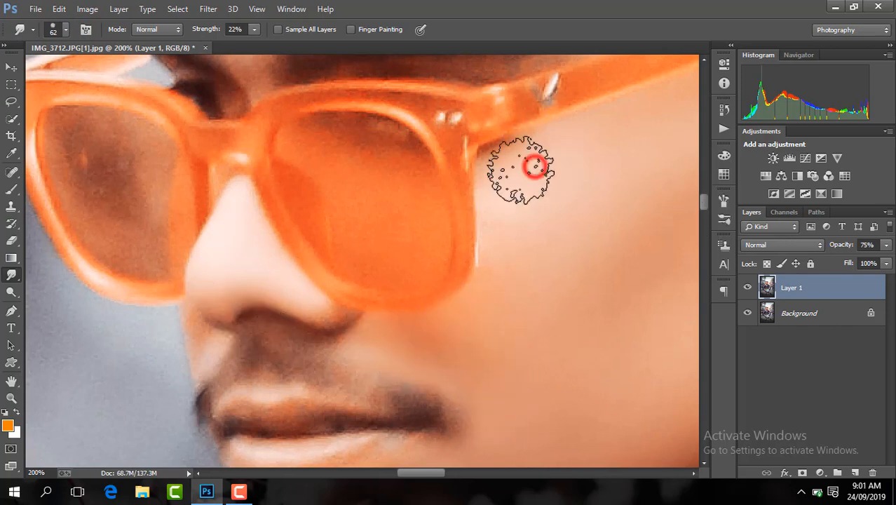
drag(704, 206, 705, 215)
mouse_move(401, 364)
mouse_down()
mouse_move(350, 370)
mouse_move(421, 360)
mouse_move(471, 321)
mouse_up()
scroll(473, 354, down, 8)
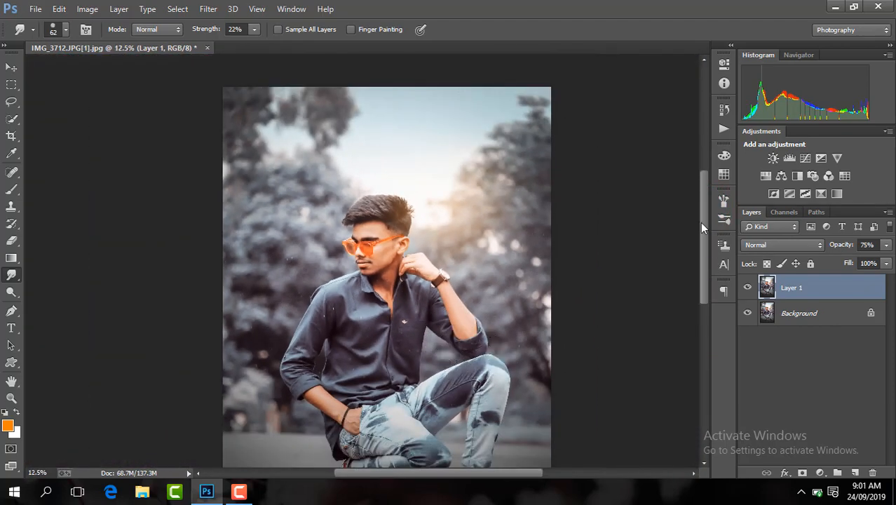
- Flatten the smudged Layer 1 into the Background layer
drag(700, 222, 698, 256)
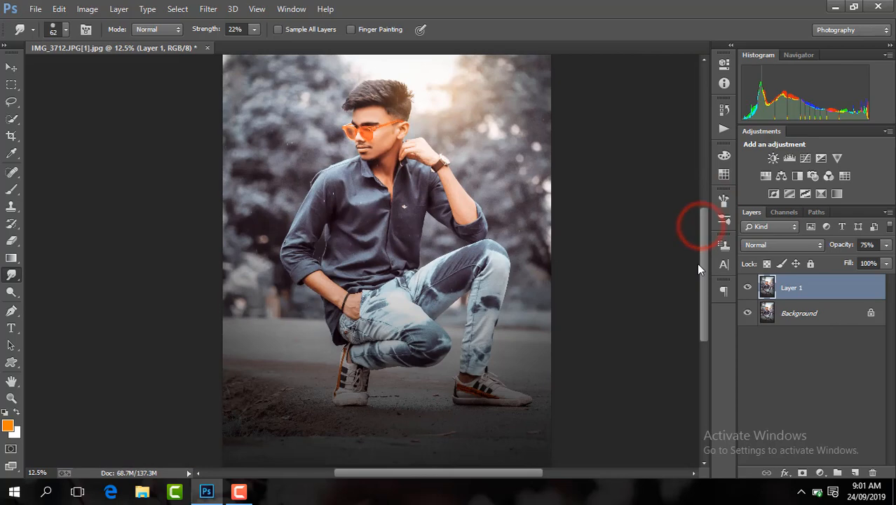
right_click(867, 291)
click(659, 400)
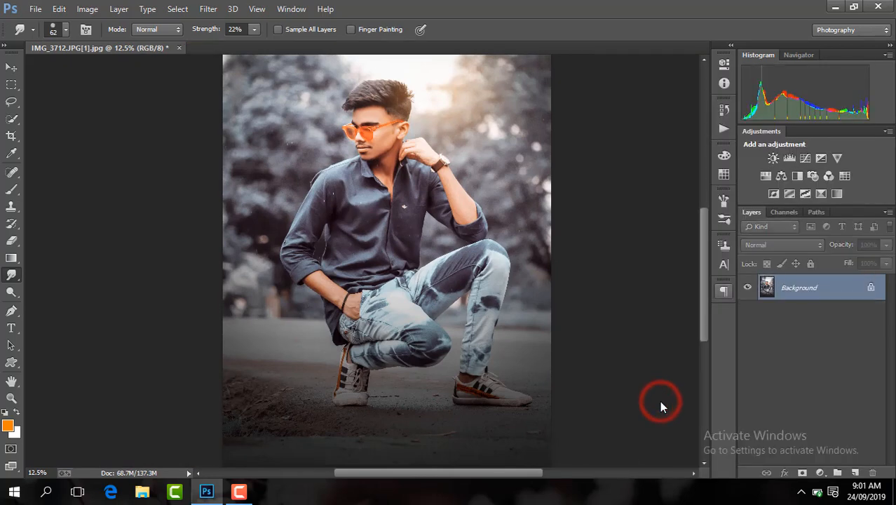
- Duplicate the Background layer, invert the copy and set its blending mode to Vivid Light
key(ctrl+j)
key(ctrl+i)
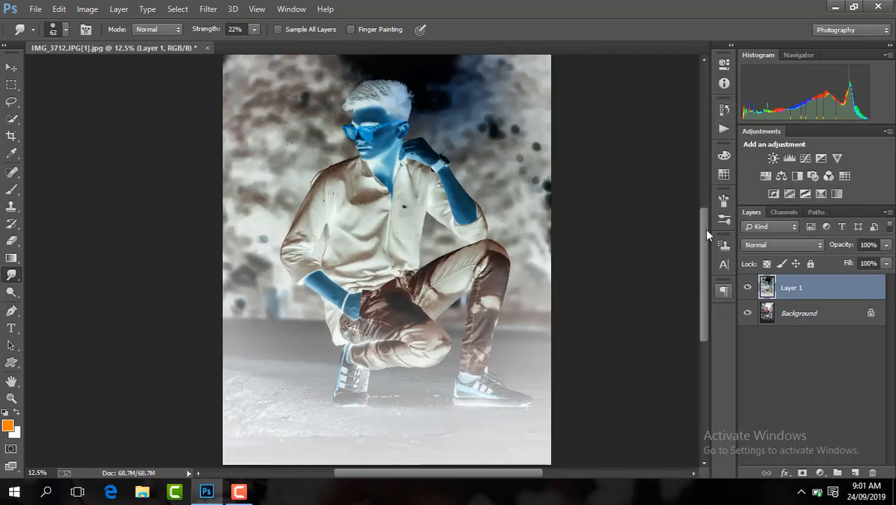
click(768, 244)
click(766, 196)
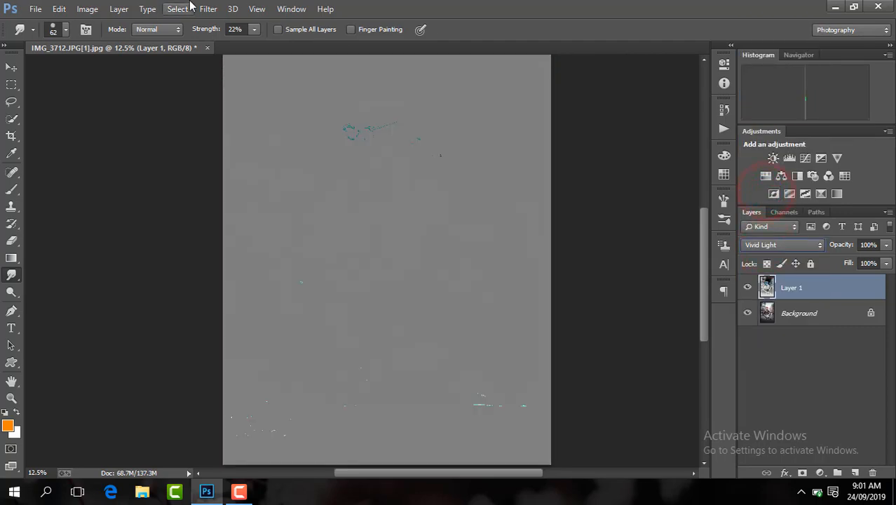
- Apply a High Pass filter with a radius of 11.4 pixels to the inverted layer
click(208, 9)
mouse_move(283, 305)
click(412, 319)
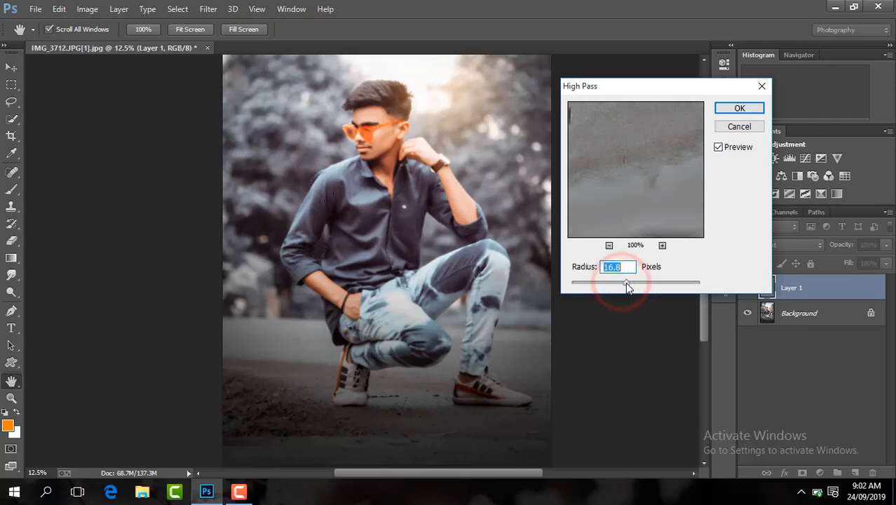
drag(625, 282, 623, 281)
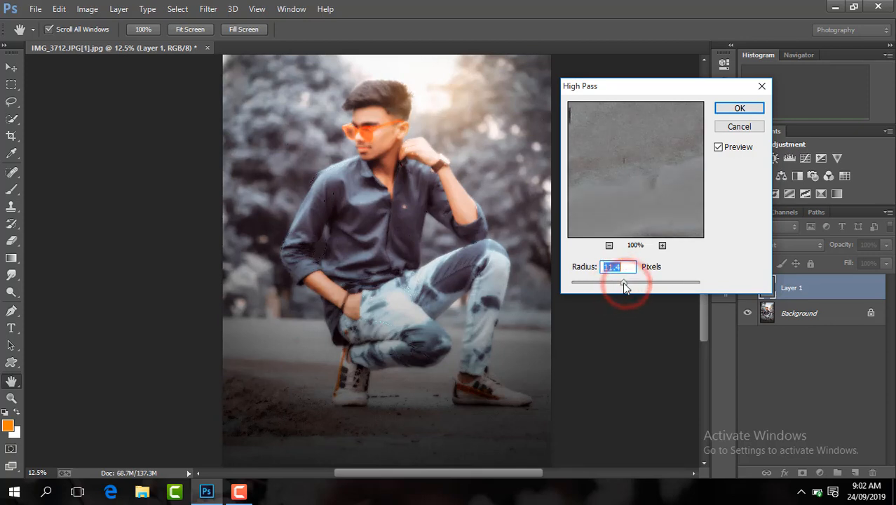
click(729, 110)
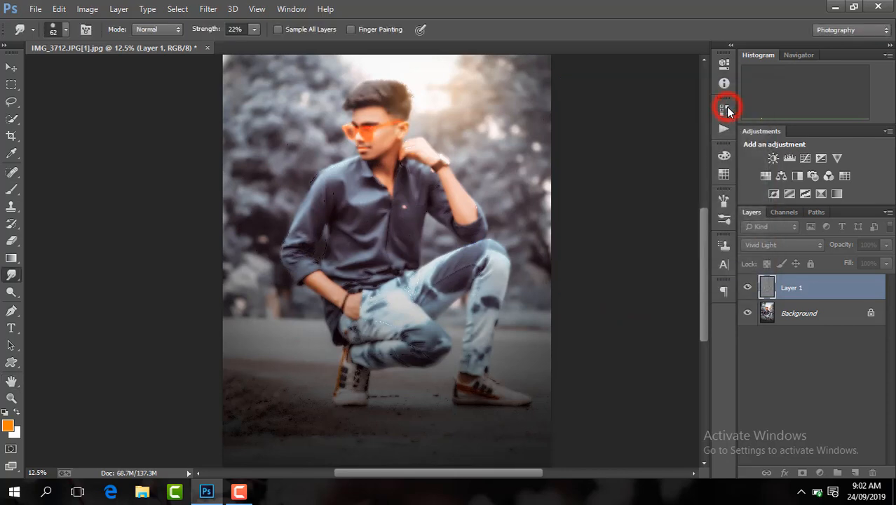
- Apply a Gaussian Blur to the High Pass layer with a radius slightly below 4.7 pixels, checking the effect on the face
click(218, 8)
mouse_move(270, 162)
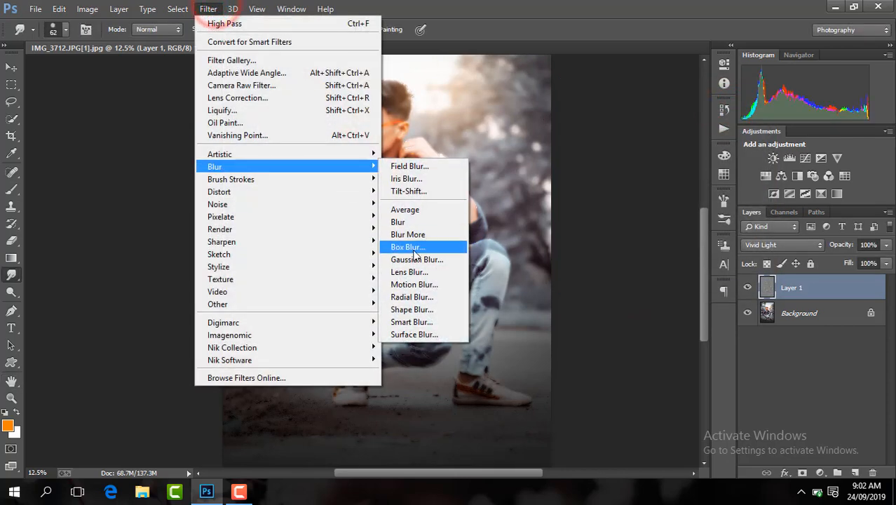
click(422, 263)
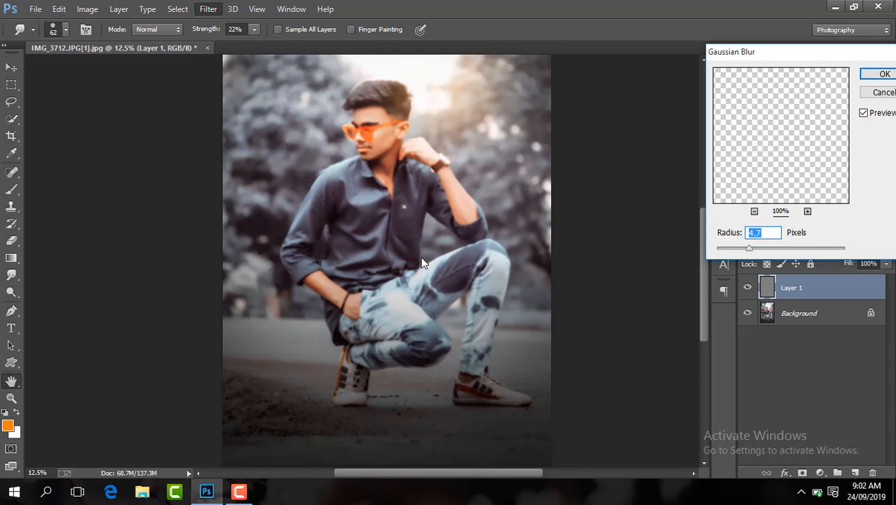
key(ctrl+plus)
key(ctrl+plus)
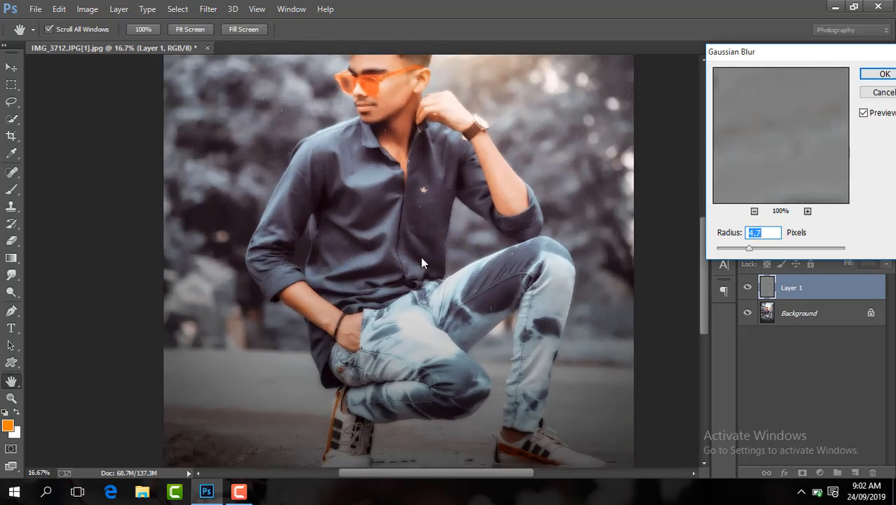
drag(705, 304, 702, 248)
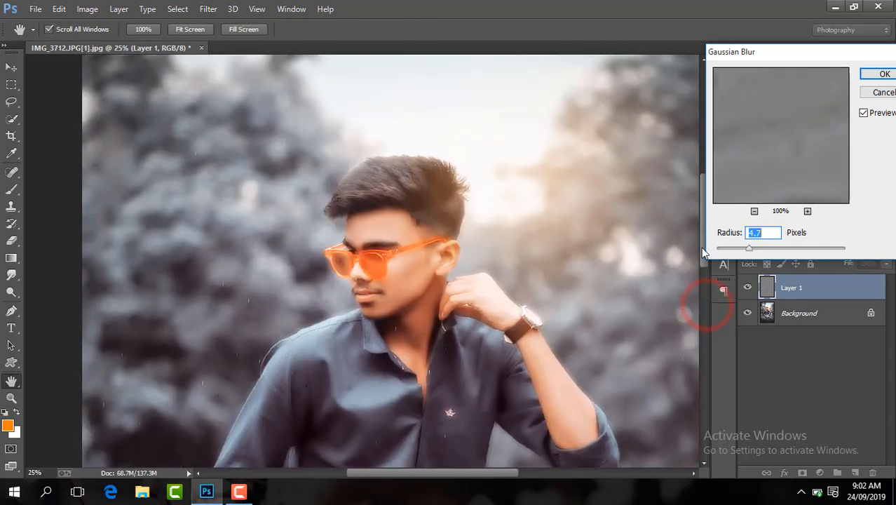
key(ctrl+plus)
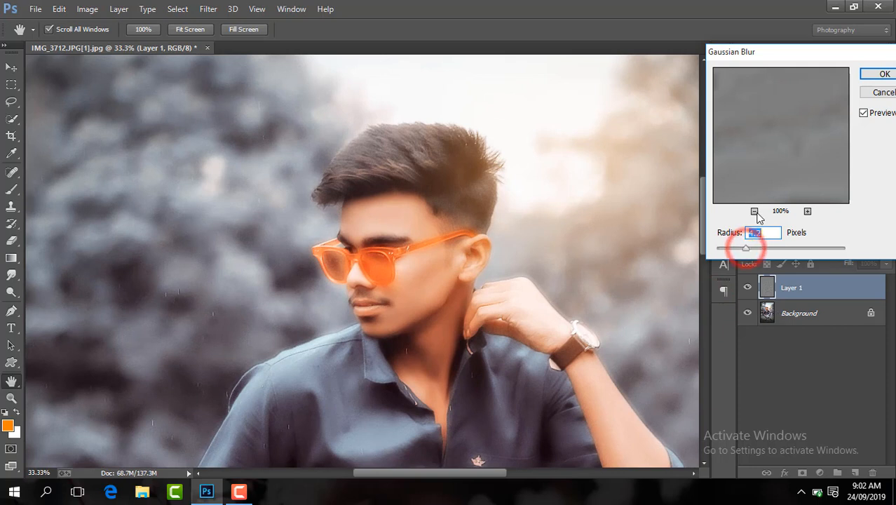
click(876, 74)
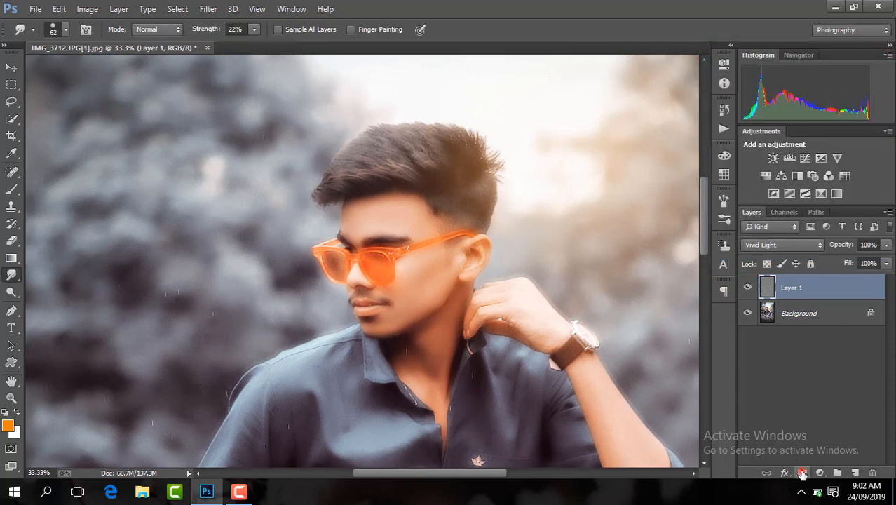
- Hide the smoothing layer behind a black layer mask and prepare a soft white brush of 177 px
alt+click(801, 473)
click(7, 189)
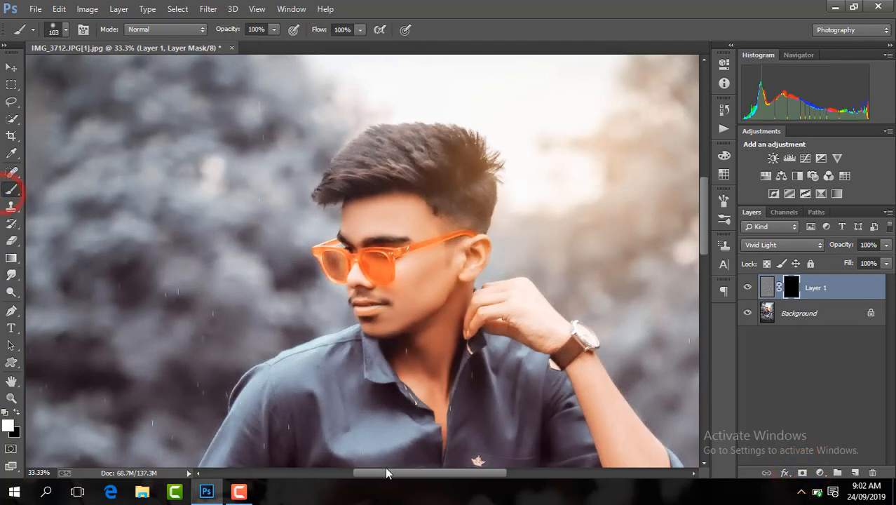
drag(392, 473, 406, 474)
key(ctrl+plus)
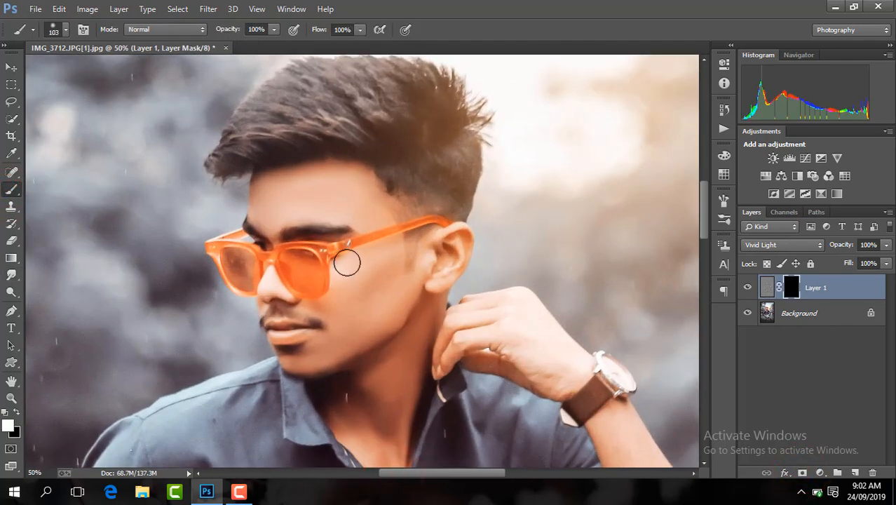
click(64, 33)
drag(116, 72, 121, 71)
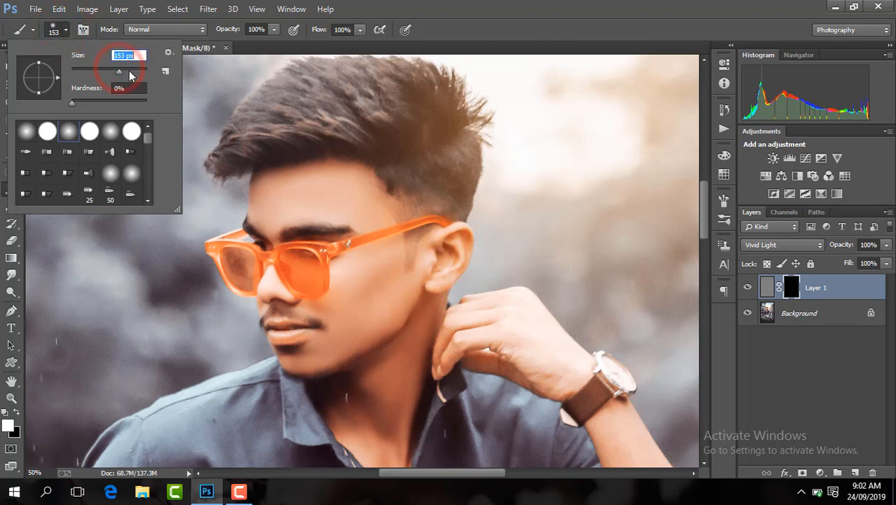
- Paint white on the mask over the cheek, forehead and chin to reveal the smoothing on the face
click(319, 320)
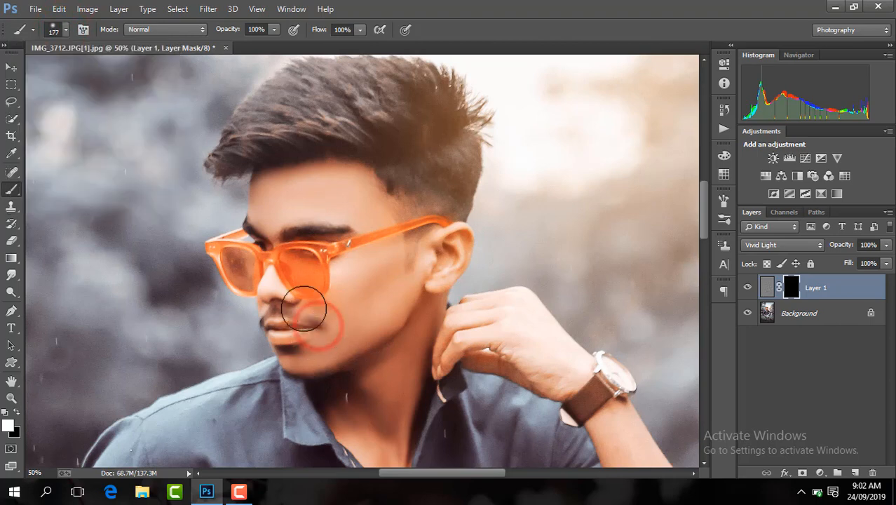
mouse_move(382, 306)
mouse_down()
mouse_move(434, 260)
mouse_move(356, 296)
mouse_move(351, 280)
mouse_up()
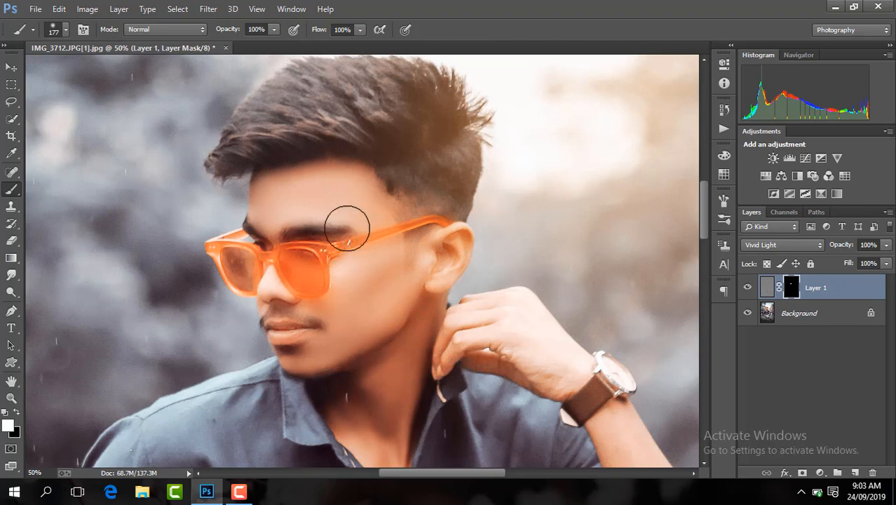
click(360, 237)
click(307, 344)
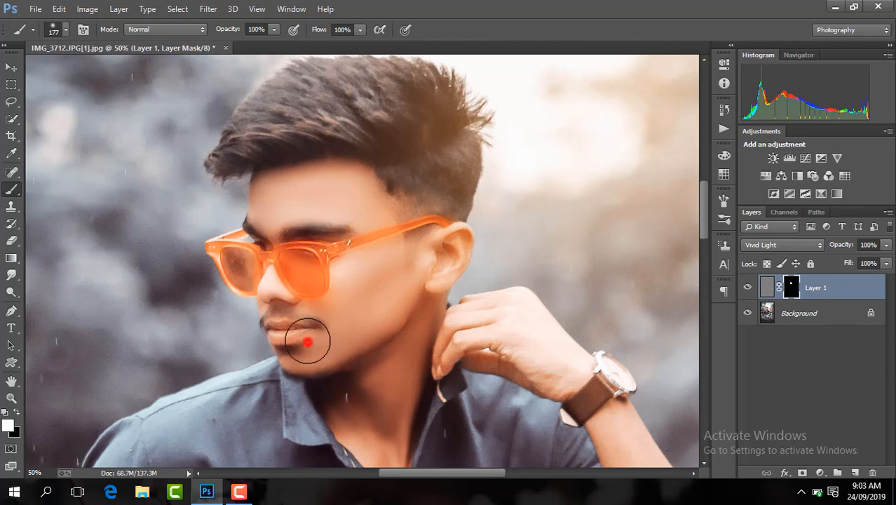
- Paint the smoothing onto the neck, the open-collar skin and the back of the raised hand
drag(703, 209, 702, 225)
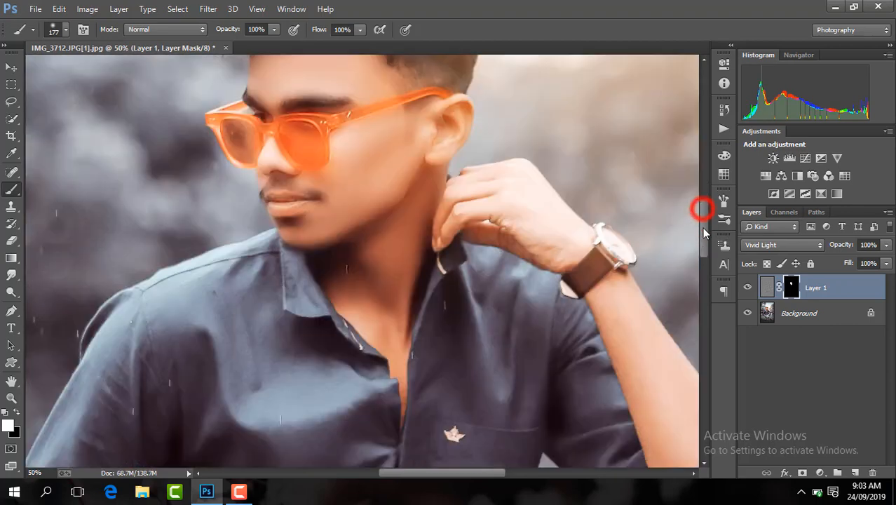
click(405, 315)
click(355, 273)
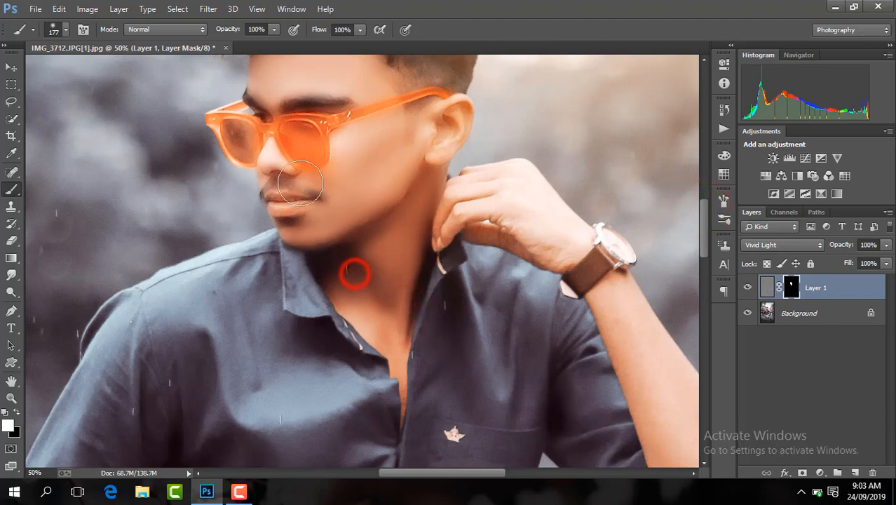
click(534, 236)
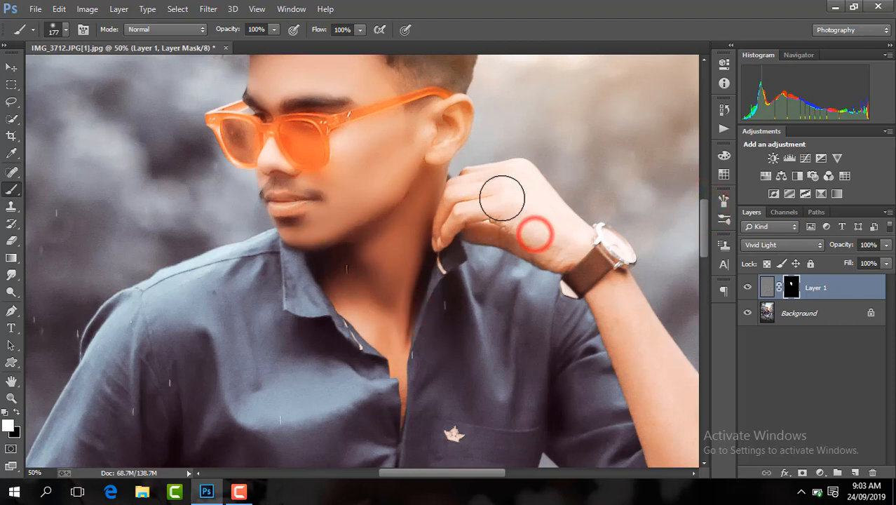
- Reveal the smoothing along the raised forearm from the watch to the rolled sleeve
drag(479, 476, 510, 474)
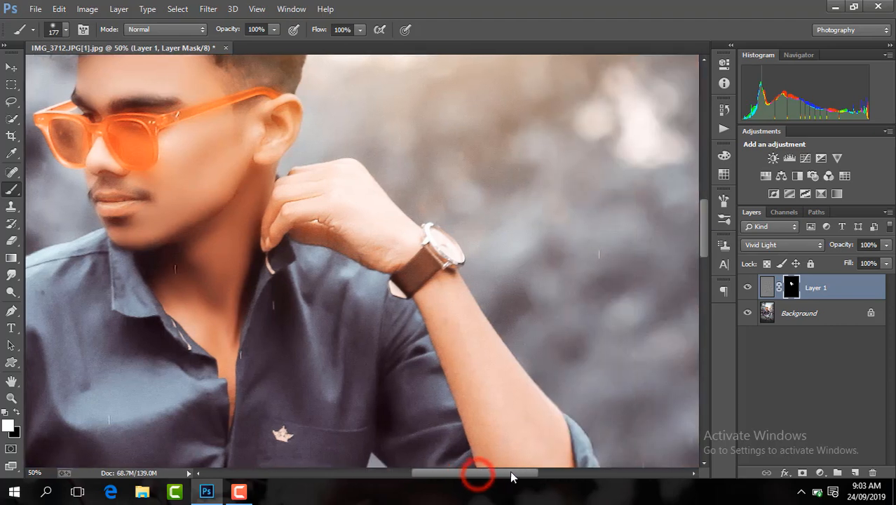
drag(706, 230, 701, 253)
click(529, 349)
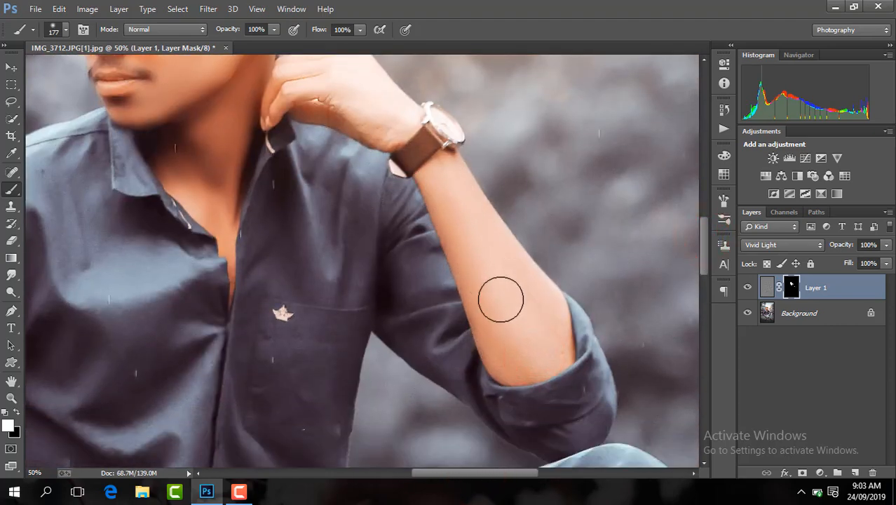
click(533, 349)
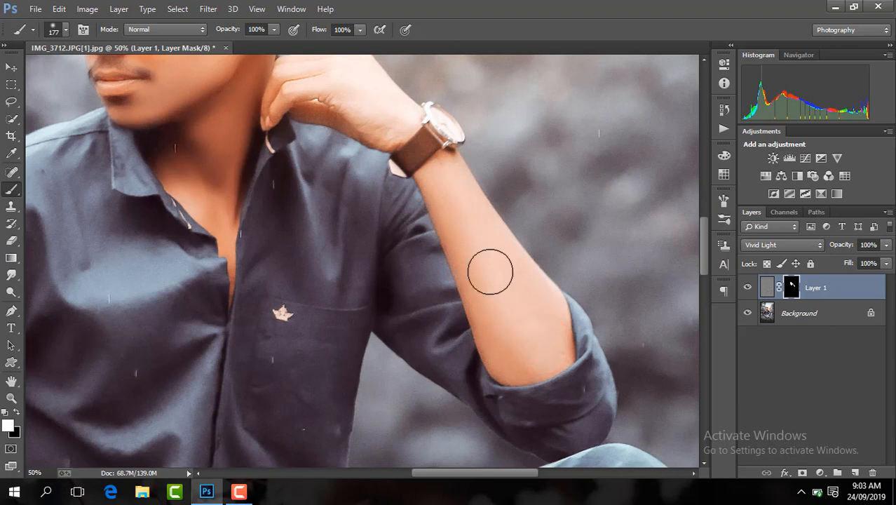
- Brush the smoothing onto the hand in the pocket and its forearm up to the sleeve
drag(702, 254, 702, 315)
drag(488, 474, 445, 473)
click(302, 309)
click(240, 265)
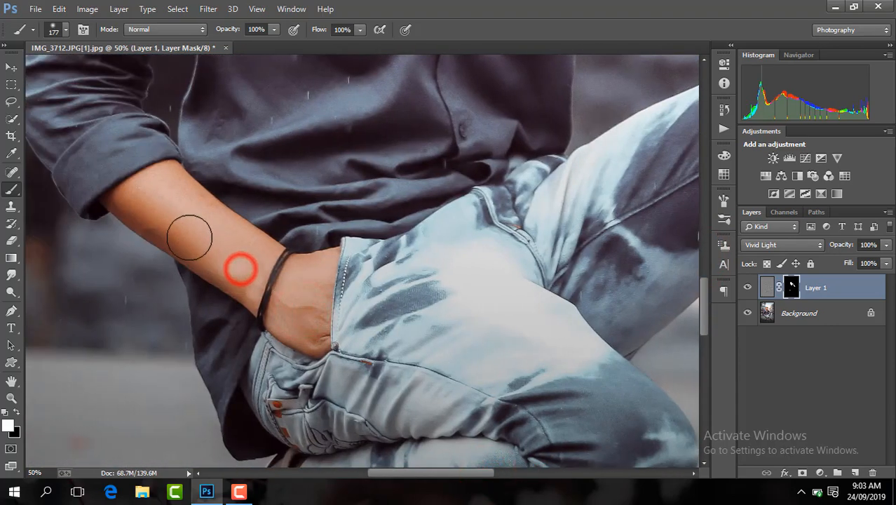
drag(183, 217, 225, 252)
- Set the Eraser to 54 px and erase the mask over the lips and moustache to restore their detail
key(ctrl+minus)
key(ctrl+minus)
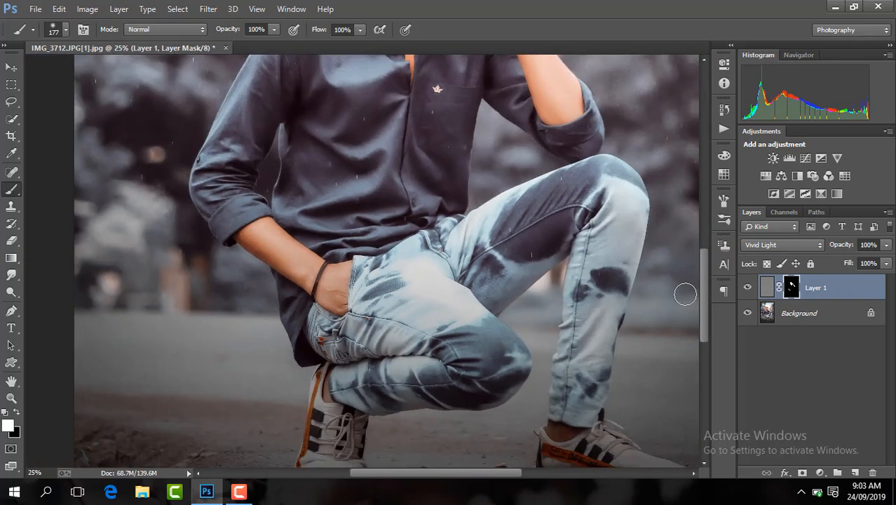
drag(703, 305, 696, 229)
key(ctrl+plus)
key(ctrl+plus)
key(ctrl+plus)
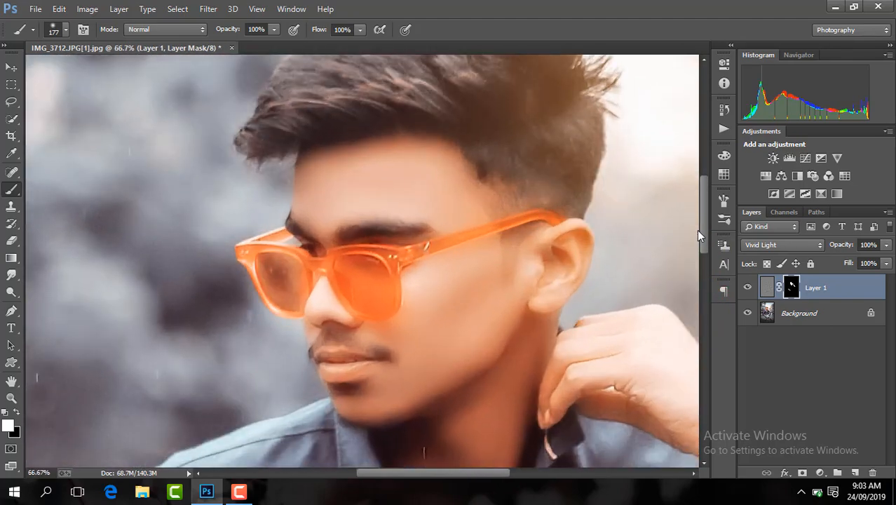
key(e)
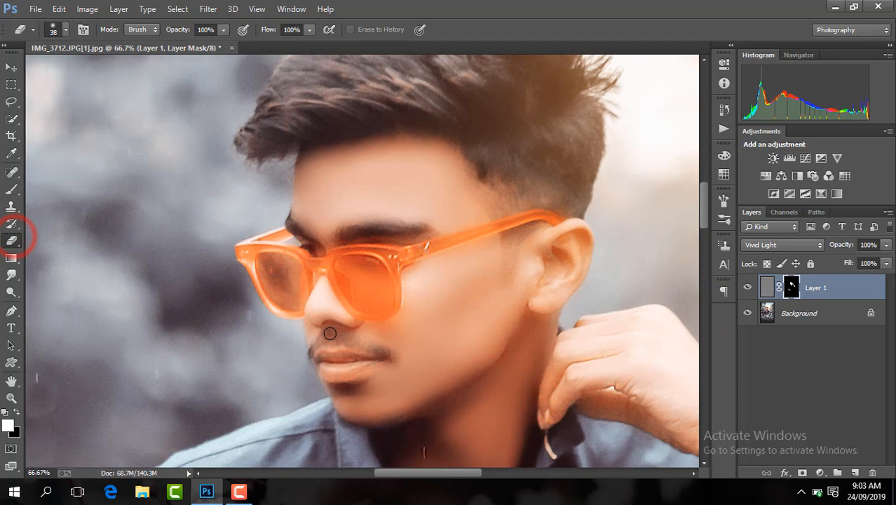
click(65, 30)
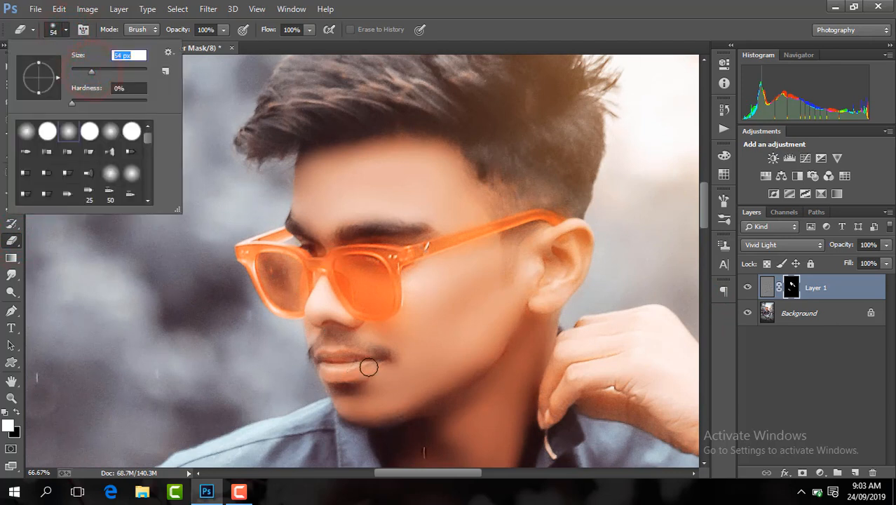
mouse_move(369, 367)
mouse_down()
mouse_move(378, 361)
mouse_move(330, 364)
mouse_move(358, 379)
mouse_up()
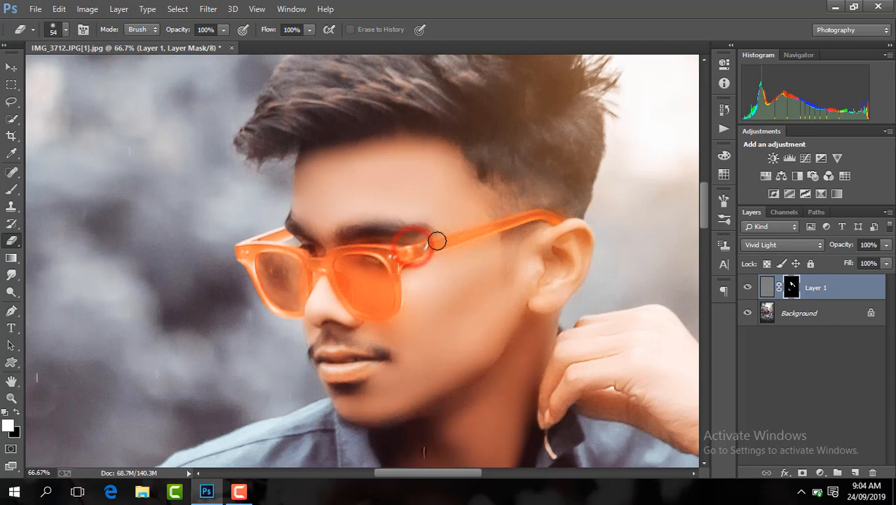
- Erase the smoothing from the sunglasses' temple arm, frame and lens, the near eyebrow and the ear
click(476, 232)
shift+click(540, 217)
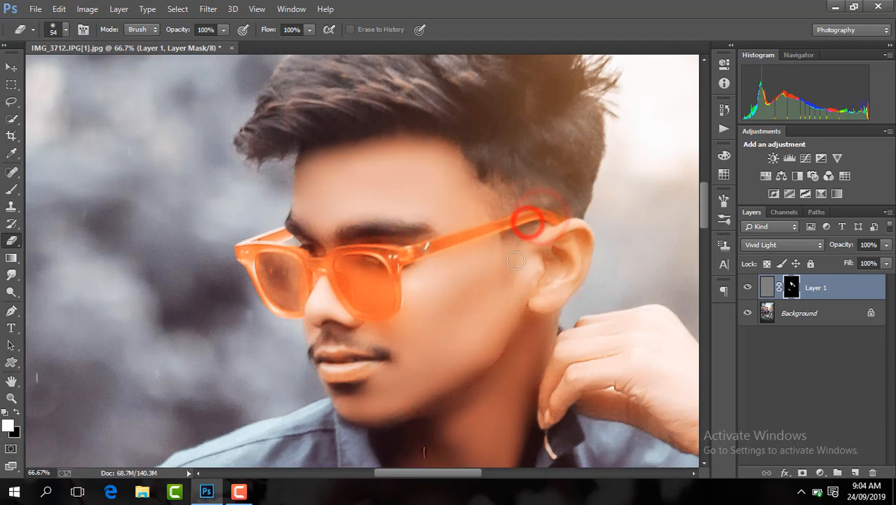
click(410, 240)
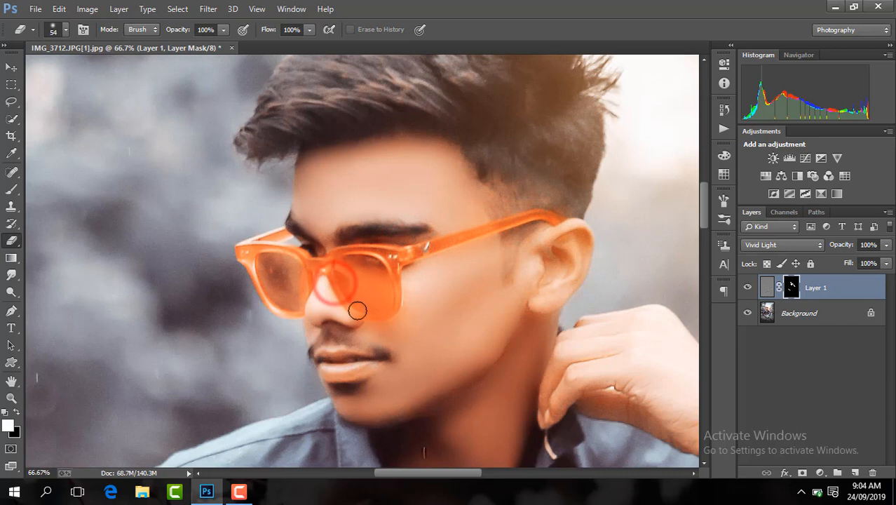
click(358, 310)
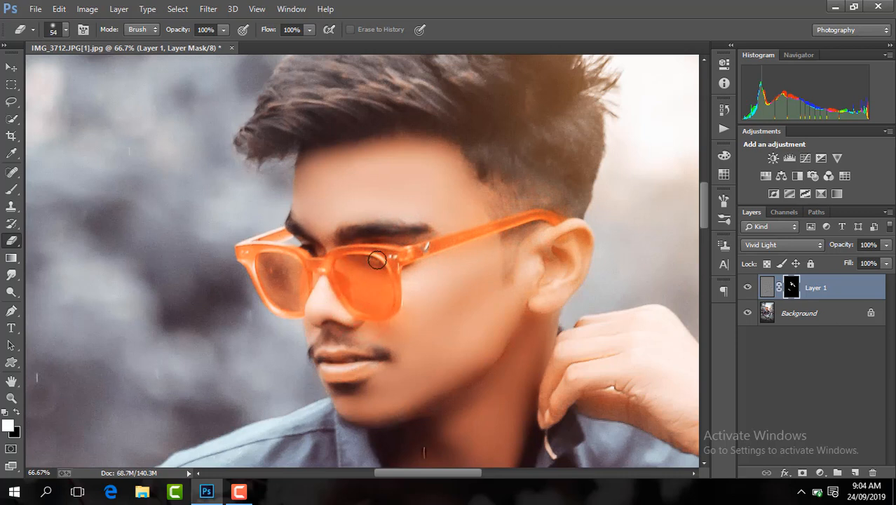
drag(568, 262, 552, 236)
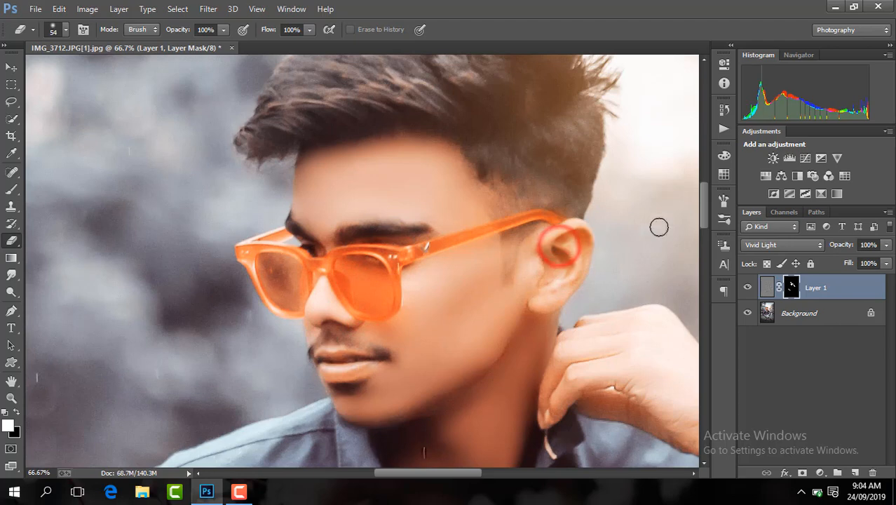
- Erase the smoothing at the temple hairline, along the jawline, beside the neck and at the edge of the shirt opening
click(500, 187)
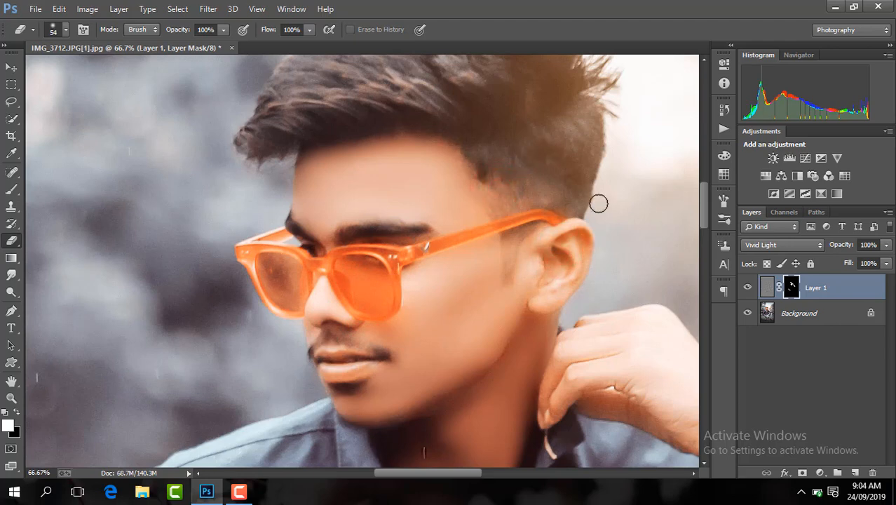
drag(704, 212, 704, 231)
click(480, 202)
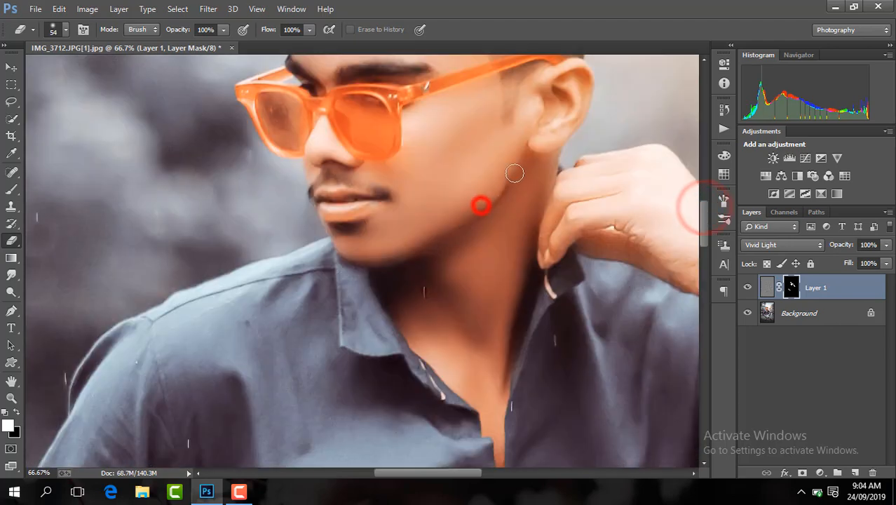
click(533, 289)
click(484, 435)
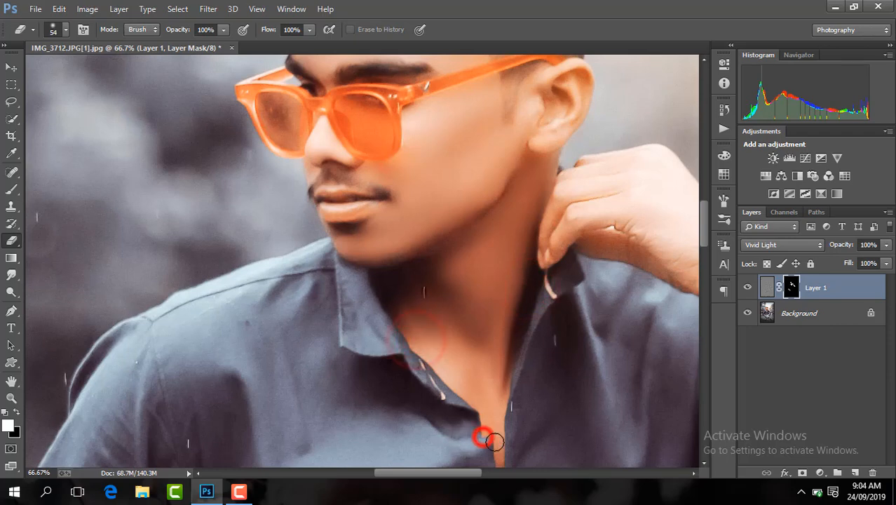
- Flatten the masked smoothing layer into the Background and duplicate the flattened Background as a new layer
key(ctrl+minus)
key(ctrl+minus)
key(ctrl+minus)
key(ctrl+minus)
key(ctrl+minus)
key(ctrl+minus)
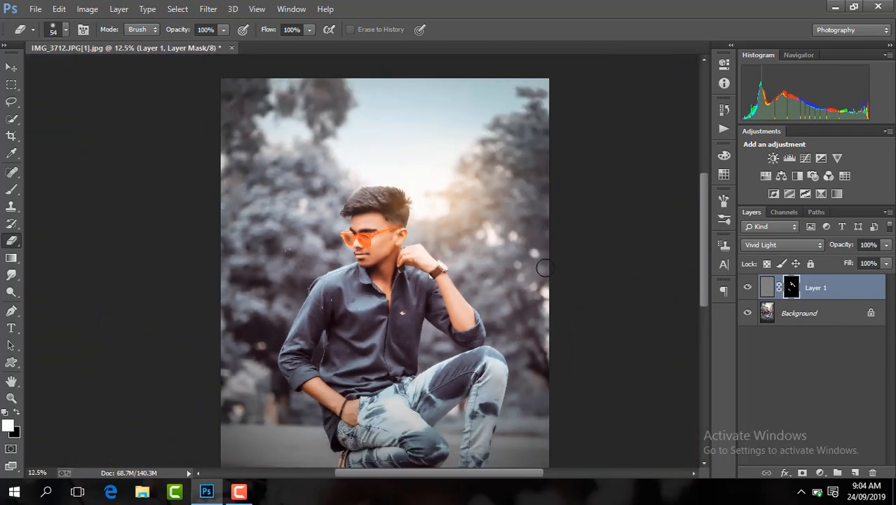
right_click(876, 279)
click(676, 402)
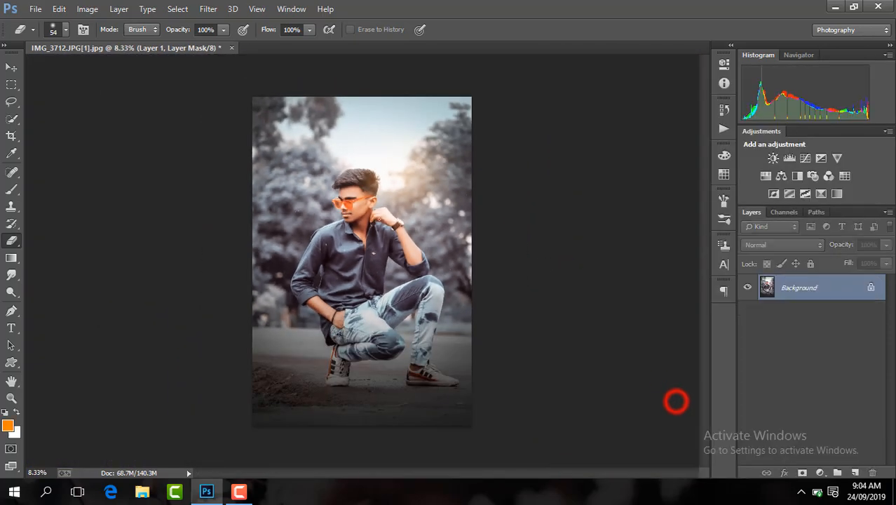
key(ctrl+j)
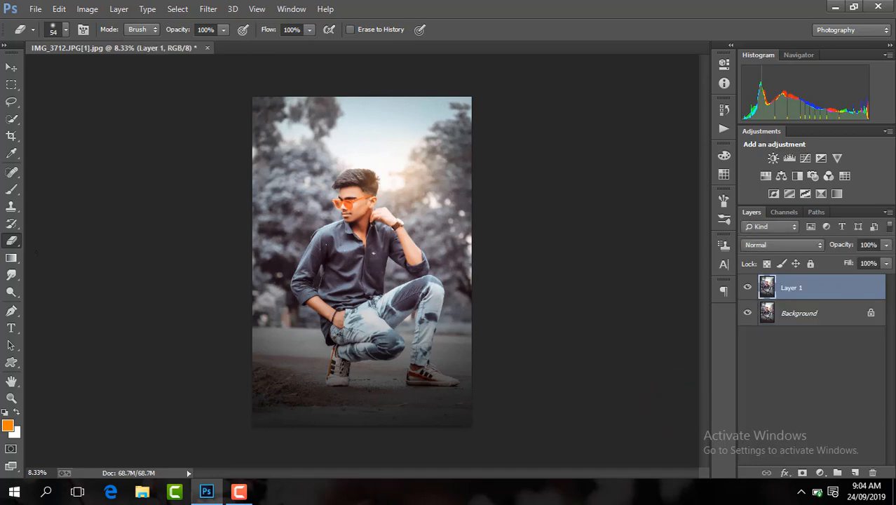